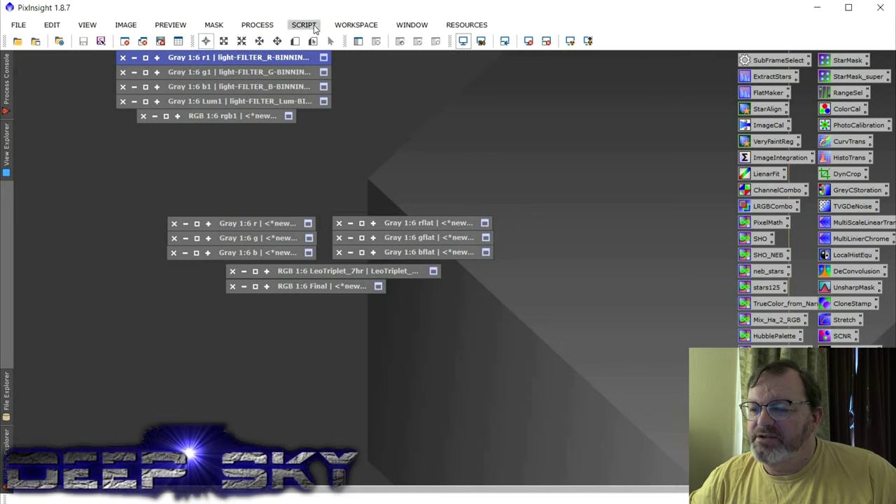
Open the Script menu to show the Batch Processing scripts list.
click(304, 26)
mouse_move(339, 42)
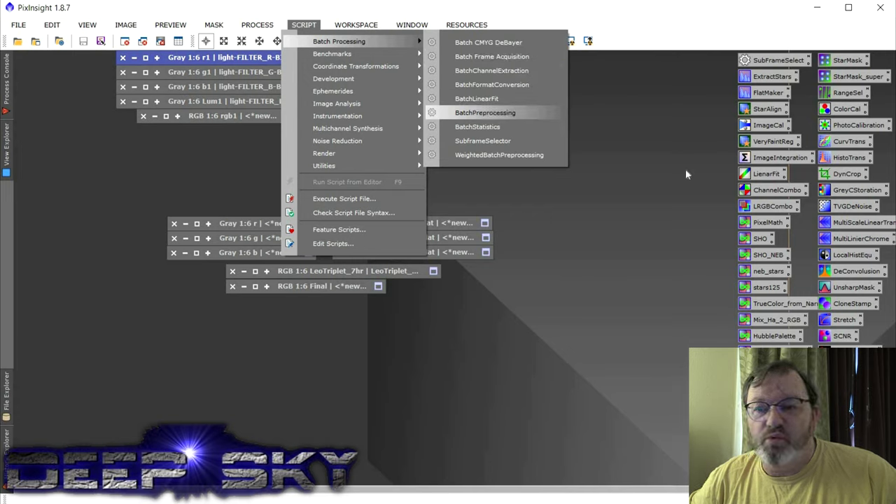
click(674, 184)
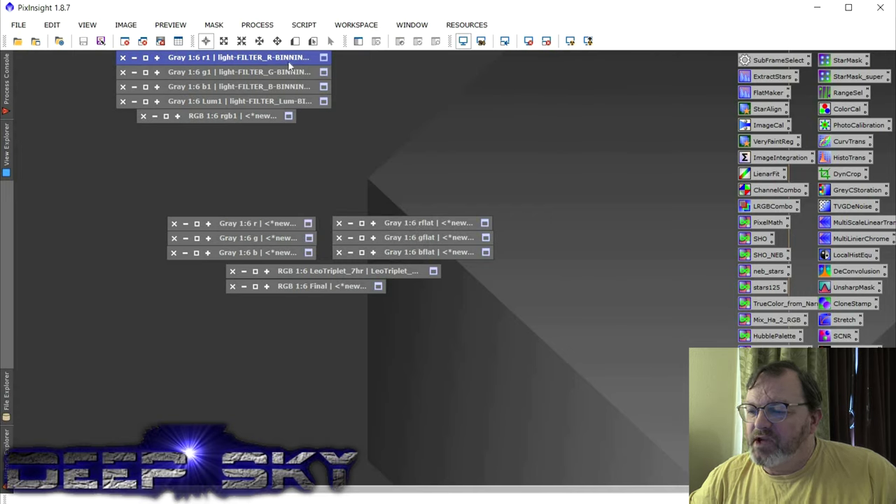
click(145, 62)
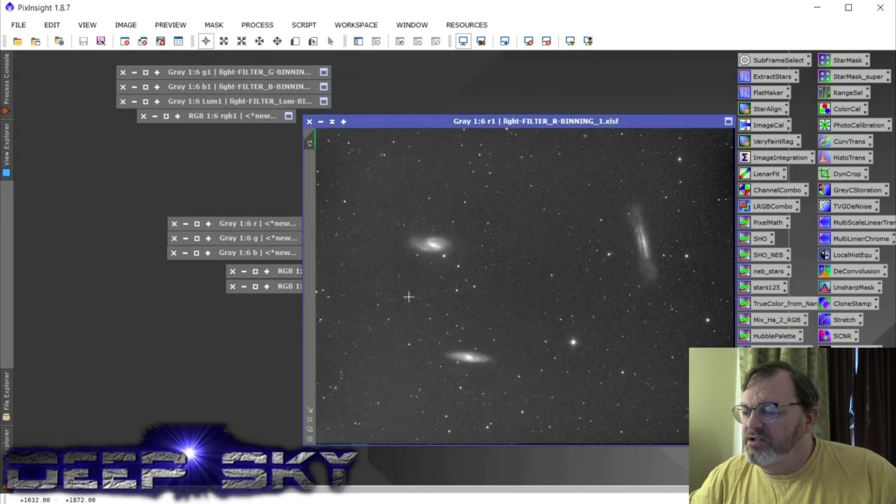
click(145, 72)
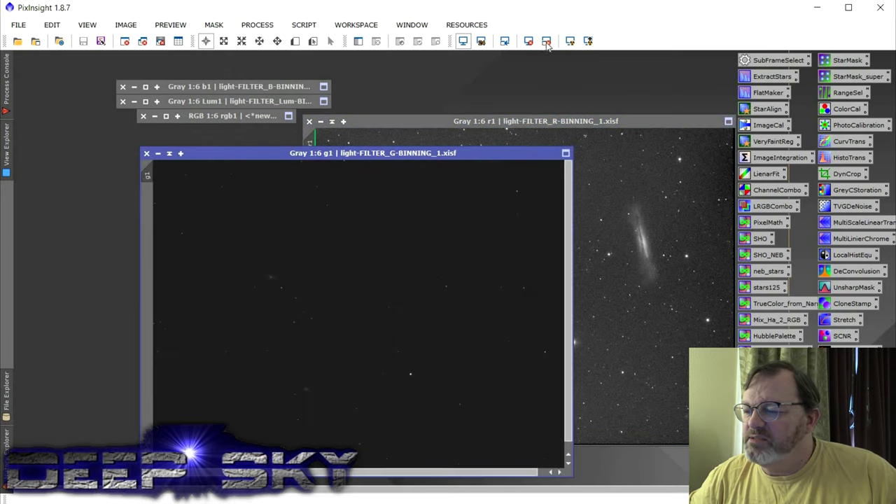
click(570, 41)
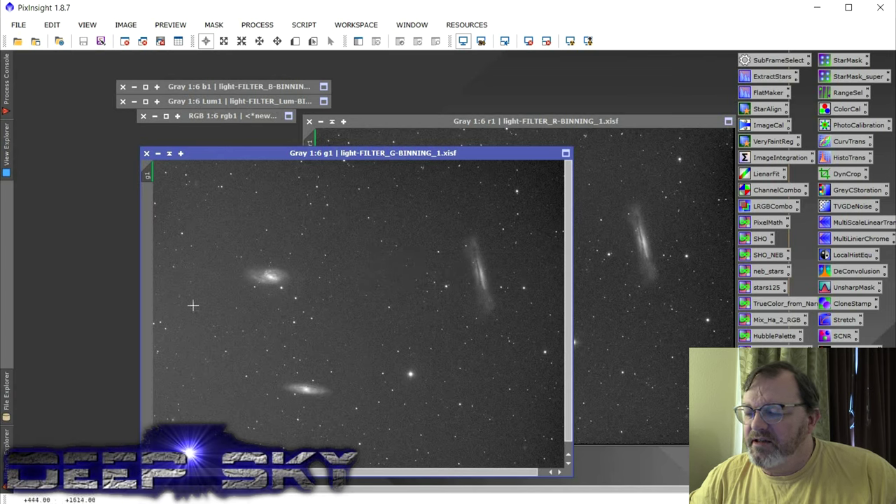
click(146, 86)
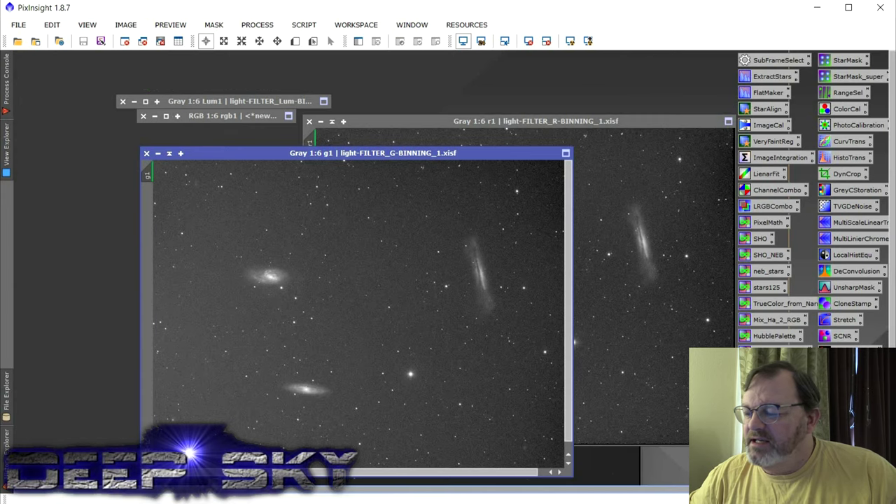
click(633, 468)
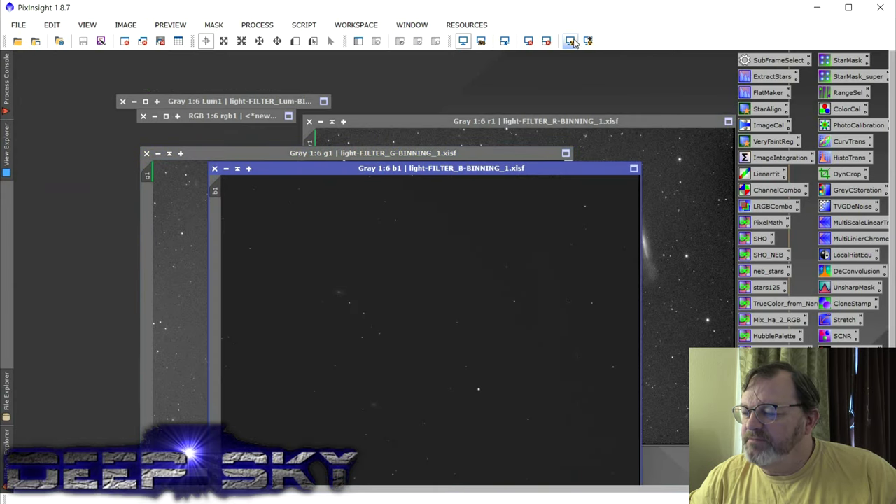
click(572, 40)
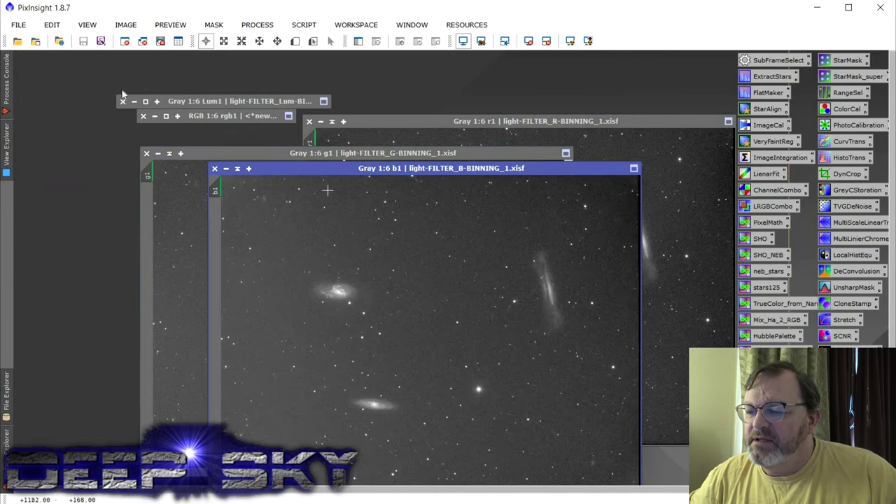
click(145, 103)
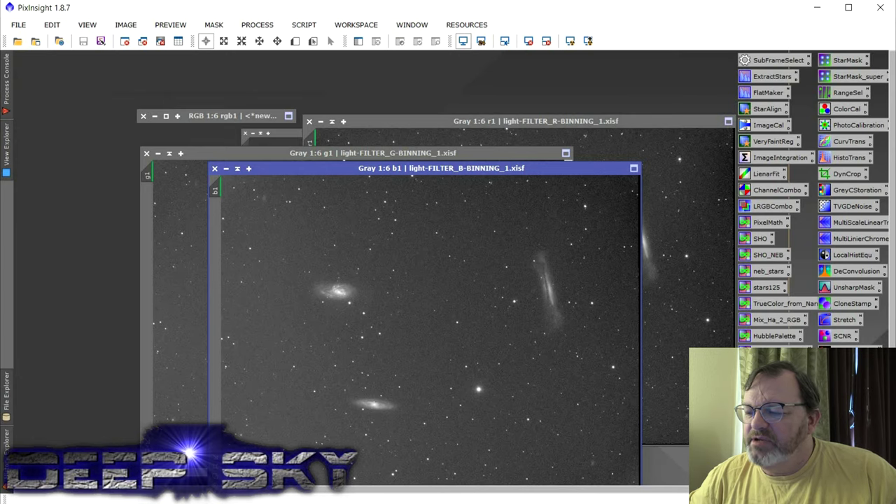
click(571, 41)
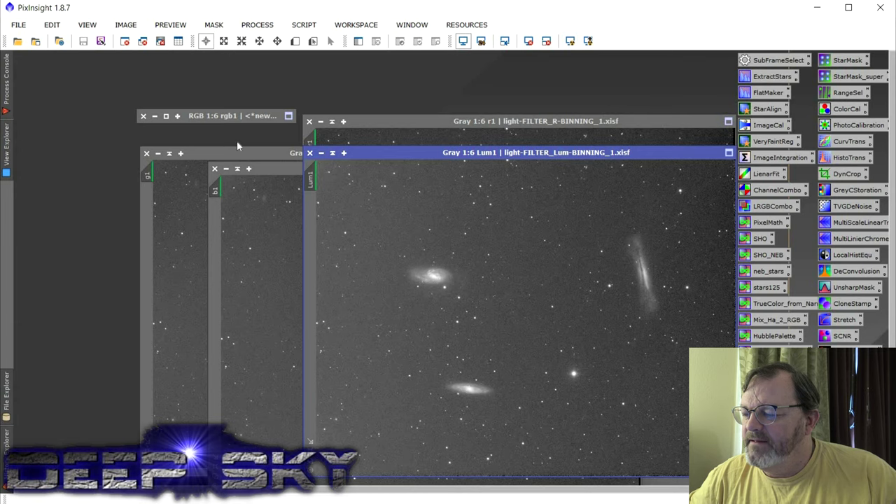
click(332, 153)
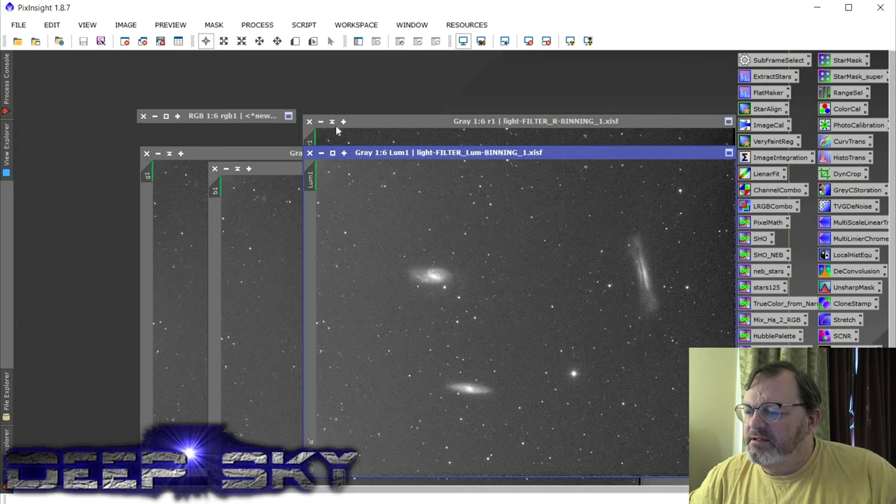
click(332, 121)
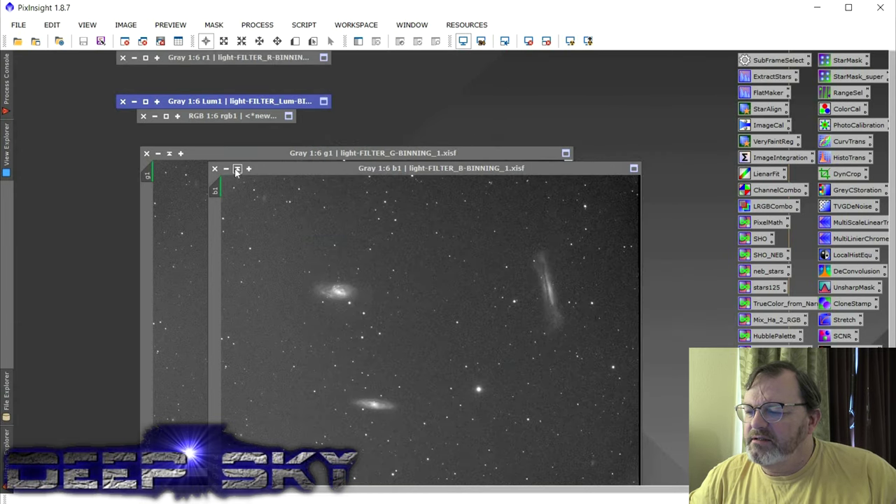
click(238, 168)
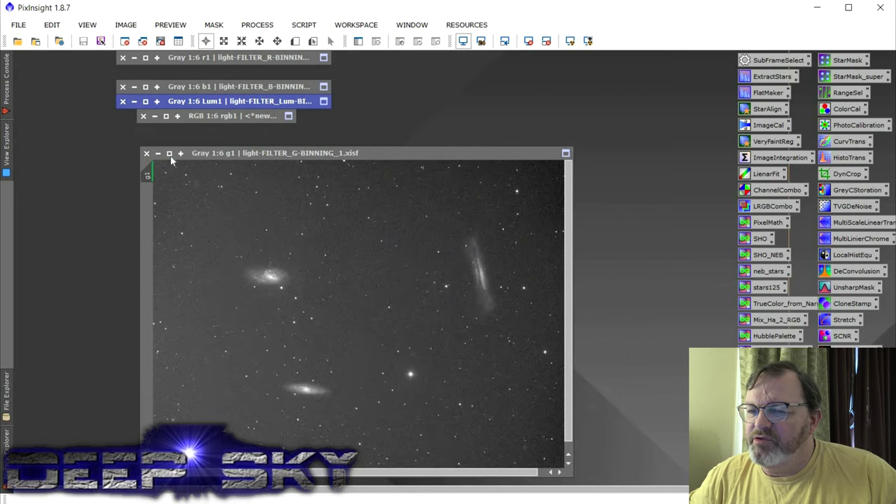
click(169, 154)
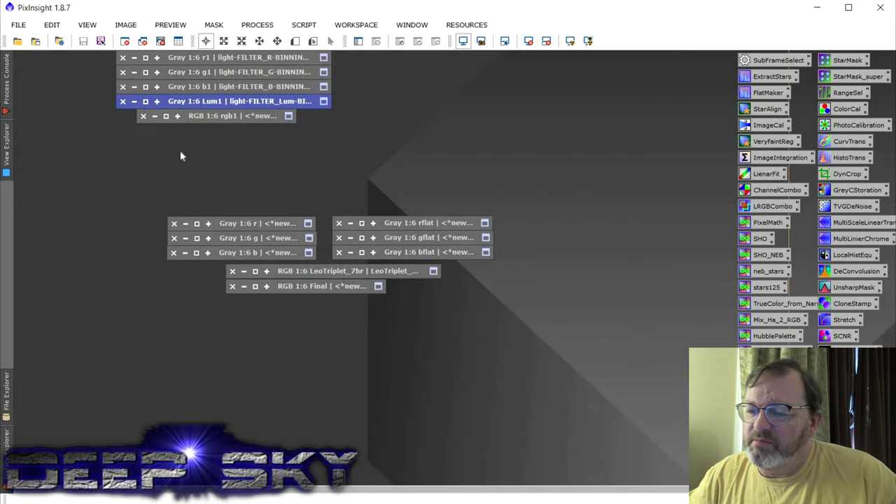
click(166, 116)
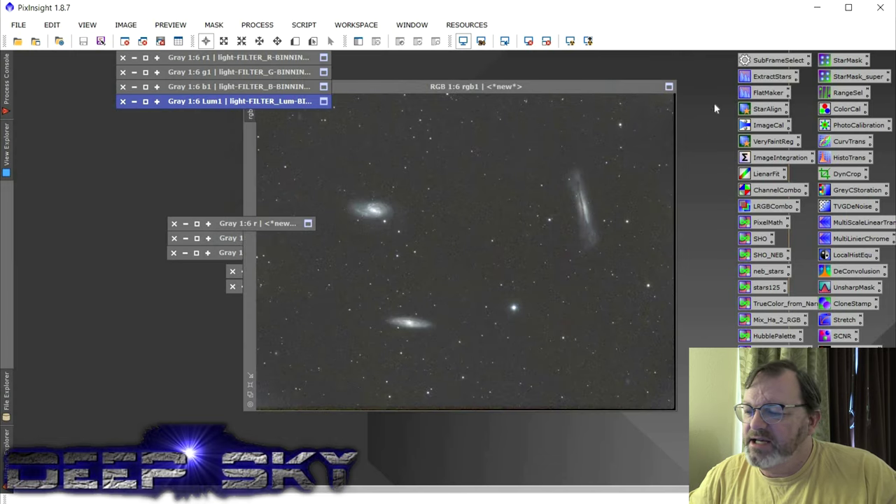
mouse_move(592, 93)
mouse_down()
mouse_move(581, 93)
mouse_move(585, 105)
mouse_up()
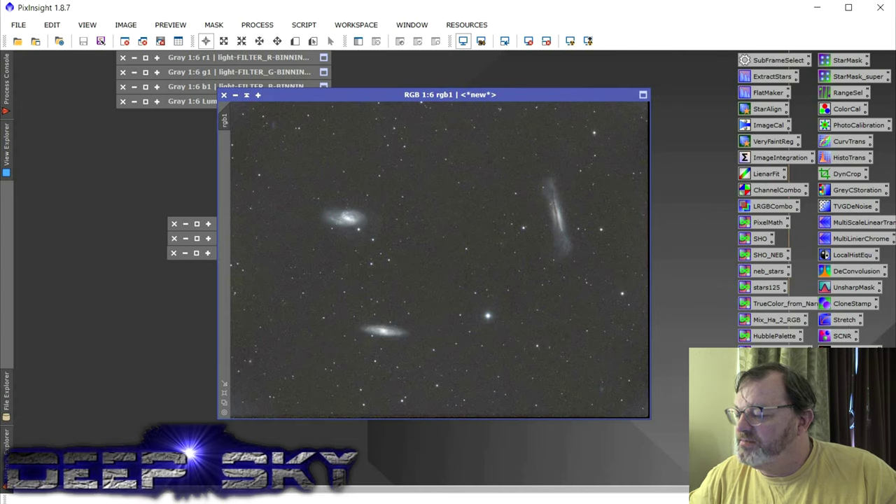
mouse_move(592, 344)
mouse_down()
mouse_move(583, 342)
mouse_move(590, 341)
mouse_up()
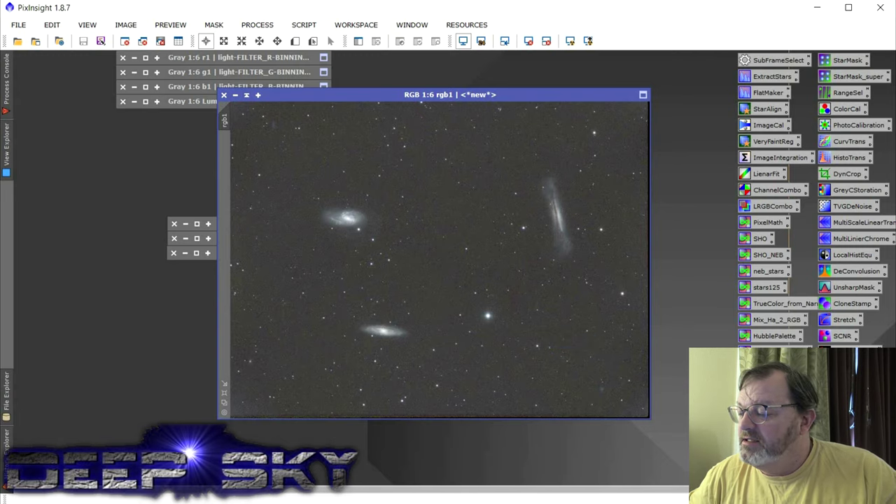
click(247, 95)
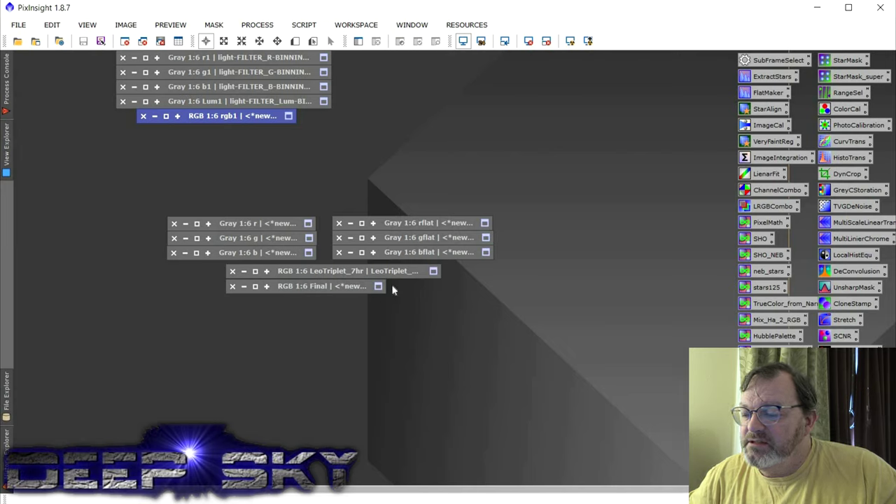
Restore LeoTriplet_7hr and rgb1 and arrange them side by side for comparison.
click(255, 271)
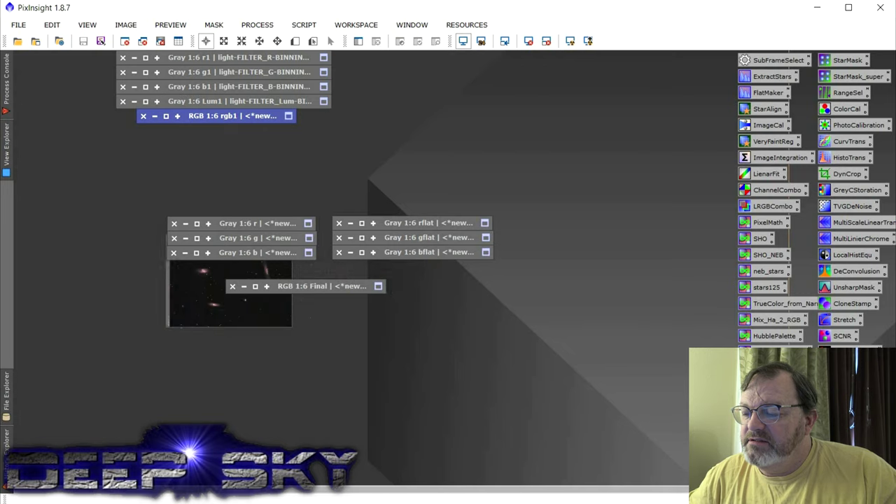
drag(334, 175, 415, 116)
drag(288, 116, 288, 116)
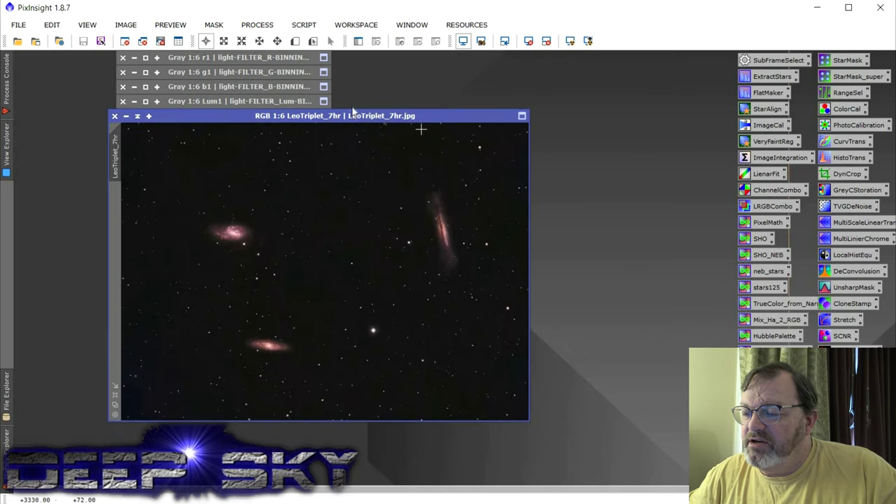
drag(437, 124, 596, 139)
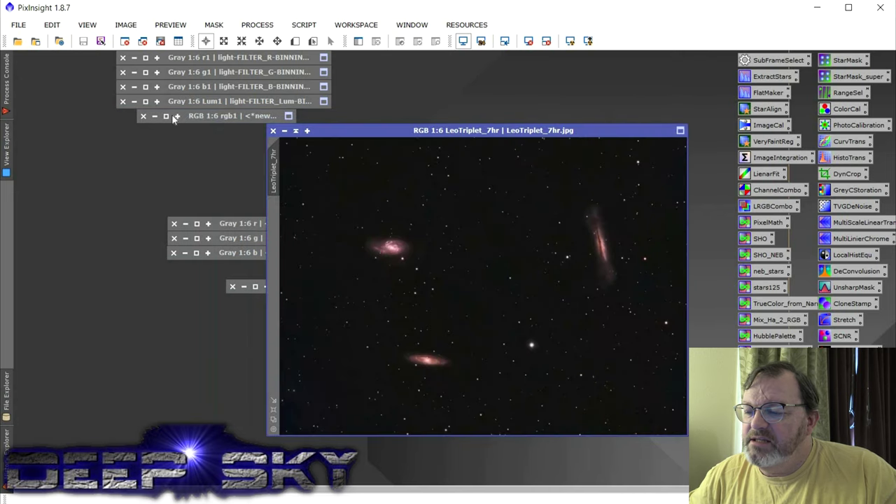
click(166, 116)
drag(582, 95, 699, 115)
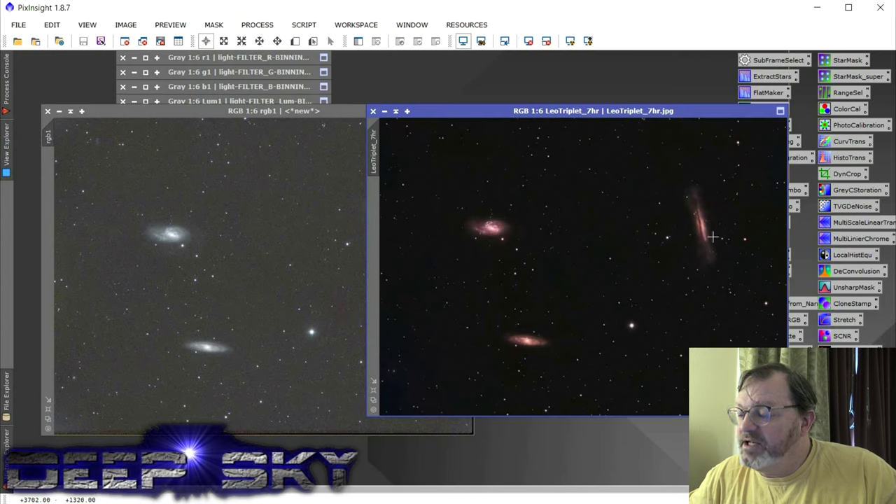
Launch the saved curves process's CurvesTransformation tool, then close it.
right_click(852, 144)
click(873, 160)
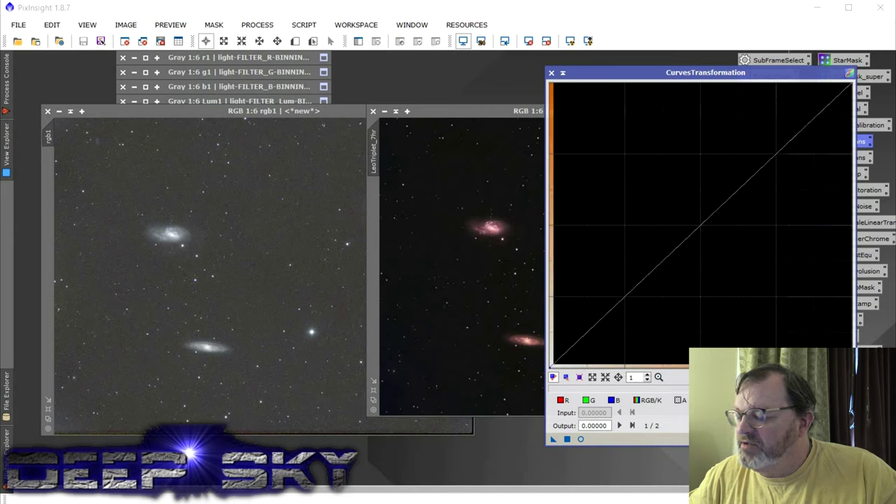
click(552, 73)
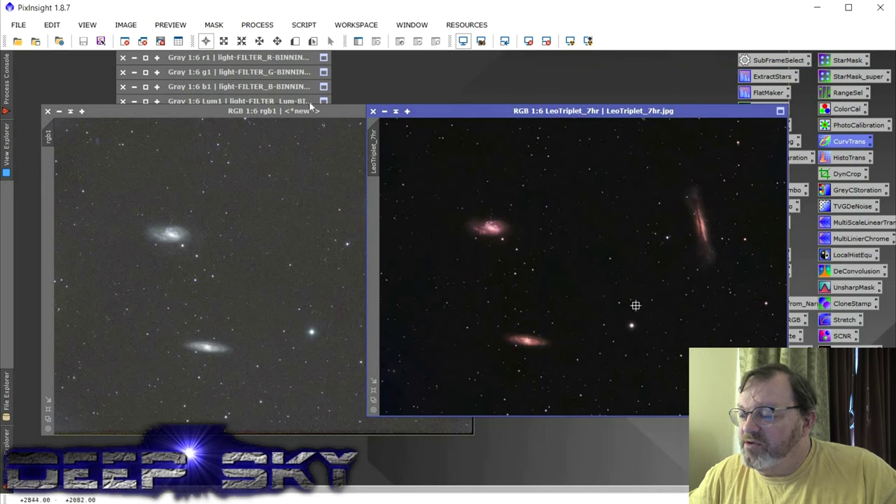
Shade rgb1, view LeoTriplet at 1:1 then fit, iconize it, and open the r image.
click(363, 111)
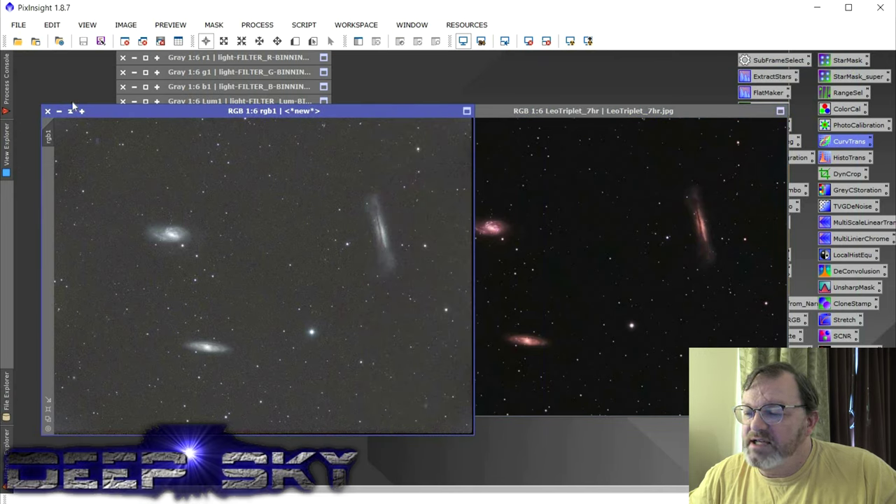
double_click(363, 110)
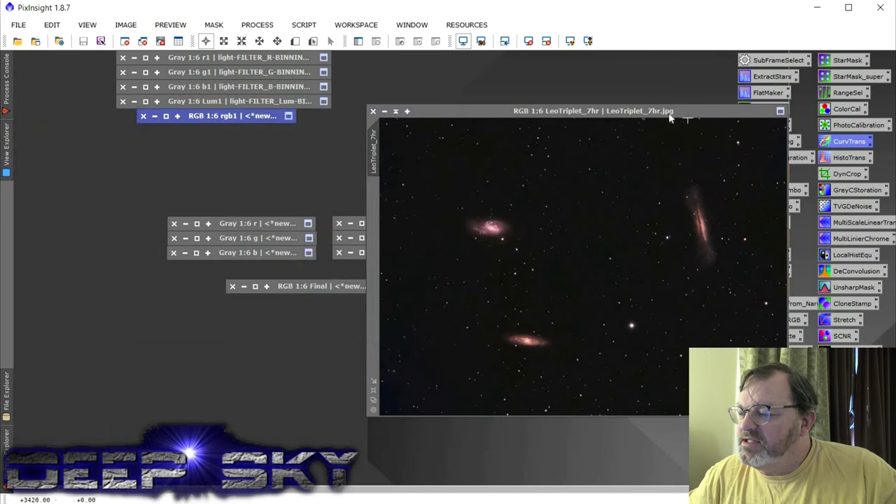
drag(504, 115, 295, 105)
key(ctrl+1)
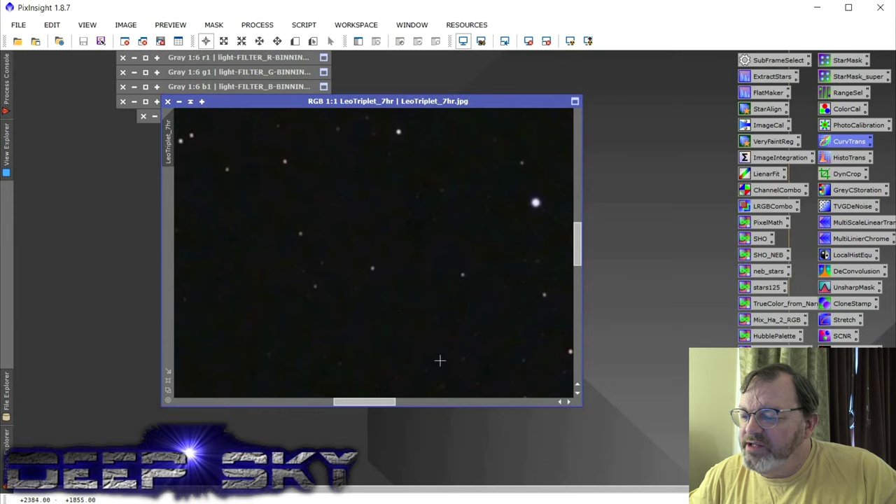
key(ctrl+shift+z)
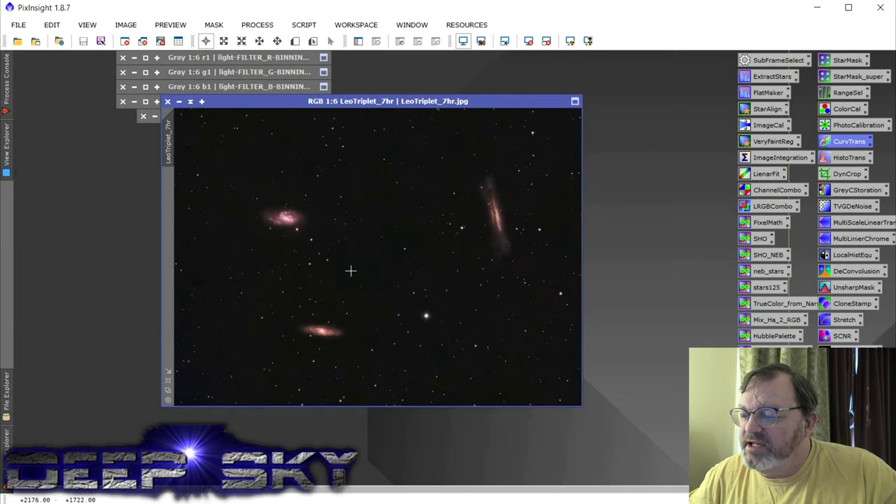
click(194, 102)
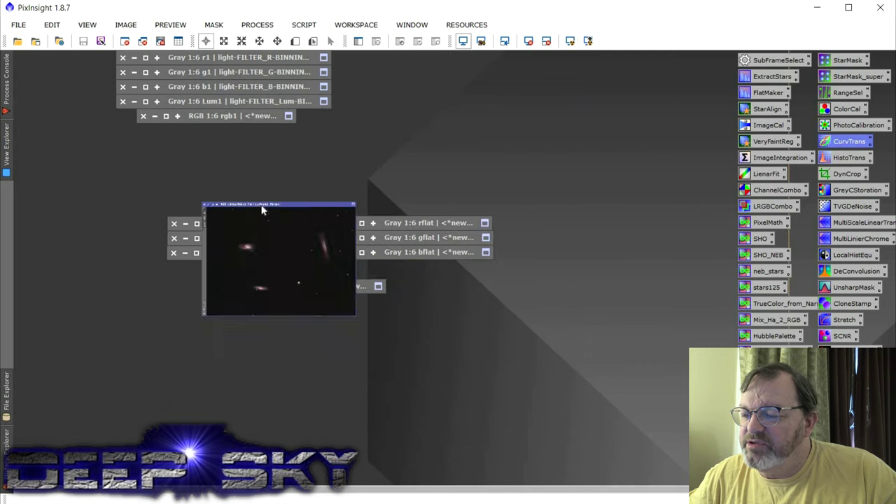
click(197, 224)
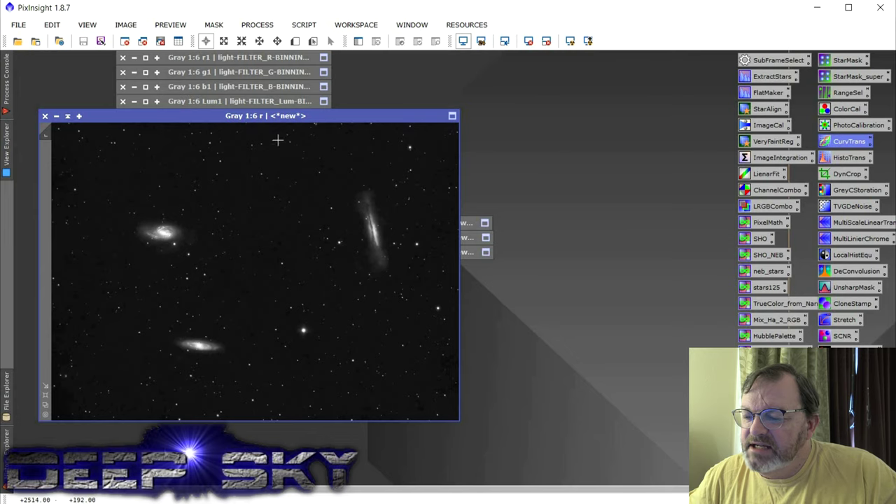
Review the r, g and b channel images in turn, iconizing each afterwards.
click(56, 115)
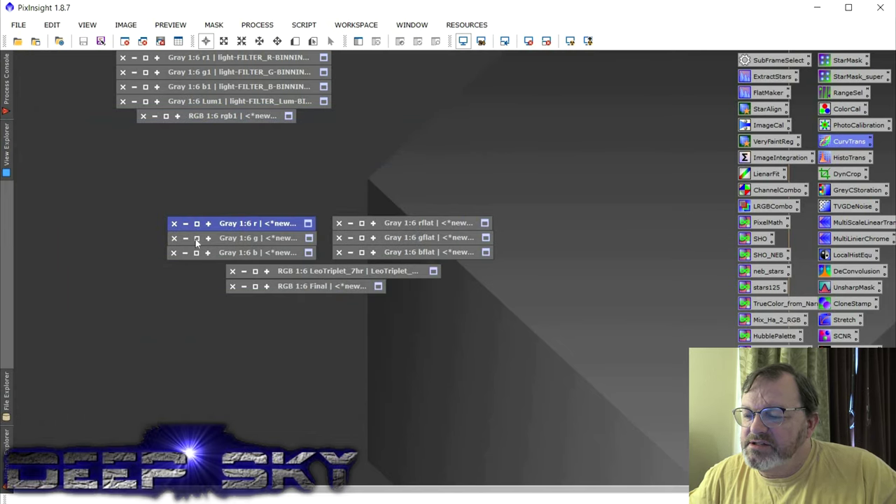
click(197, 238)
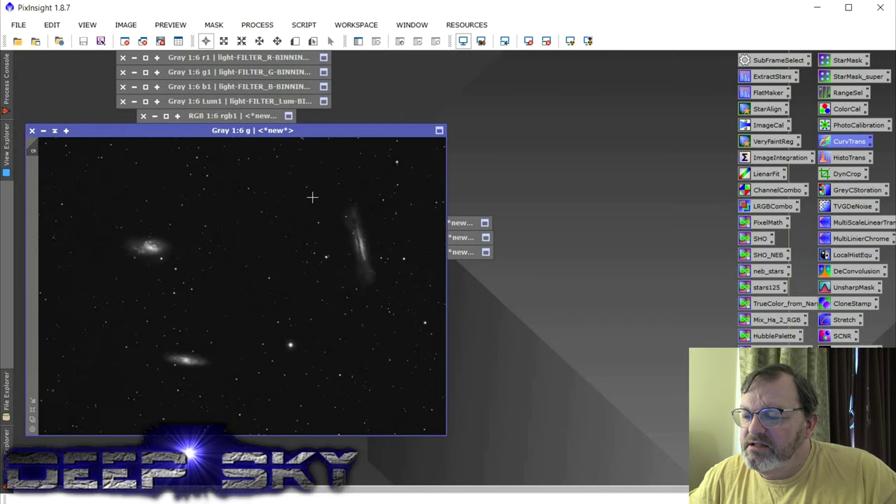
click(55, 131)
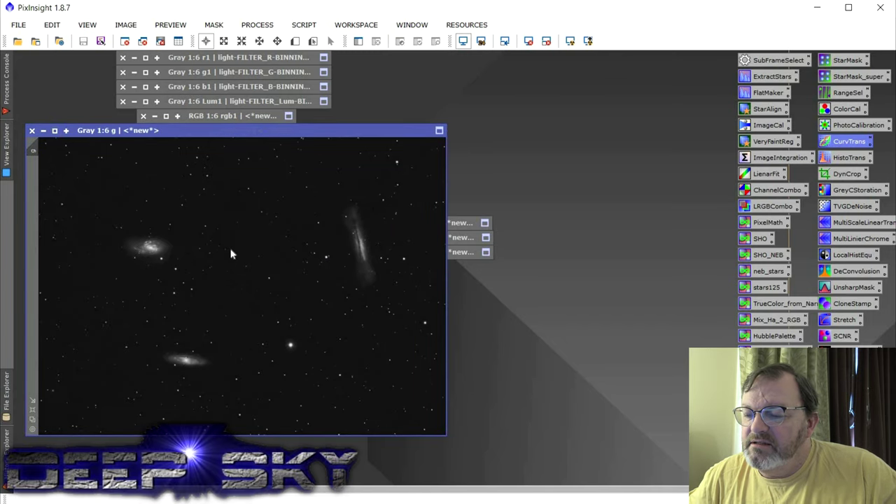
click(197, 252)
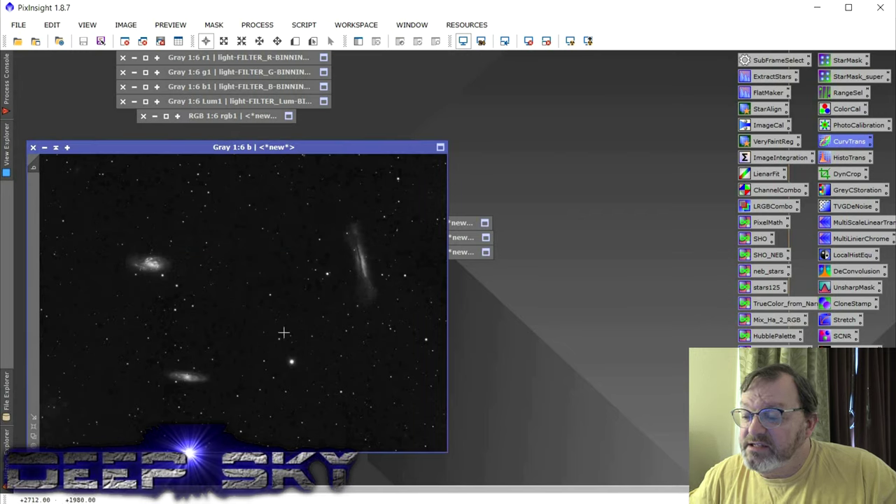
scroll(283, 329, up, 5)
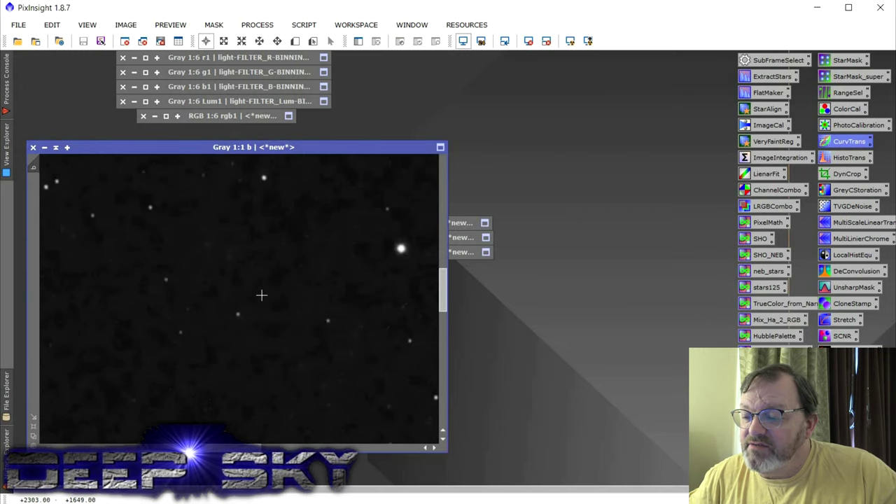
scroll(260, 291, down, 5)
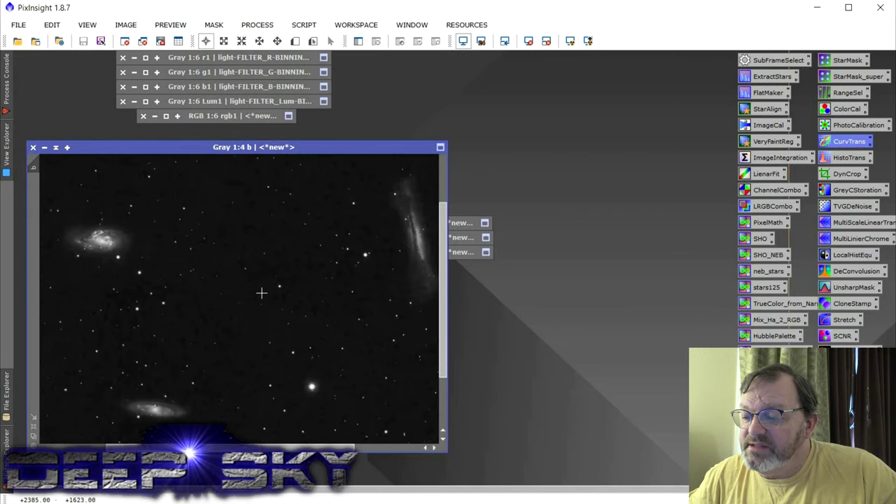
click(55, 148)
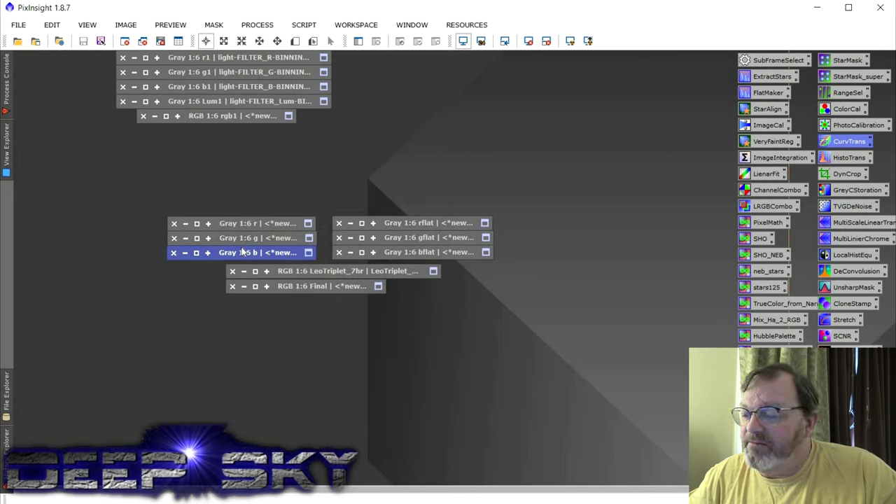
Reopen the b image and open bflat, zooming in and out to inspect it.
click(196, 255)
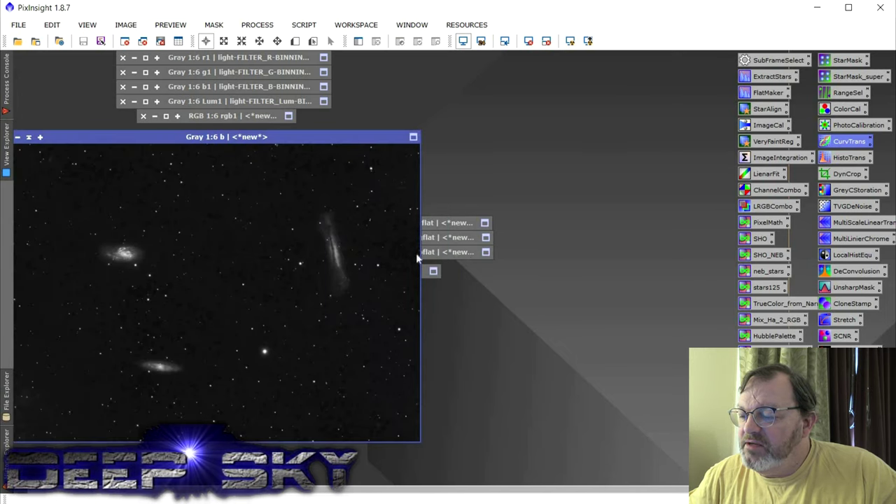
click(425, 253)
double_click(392, 252)
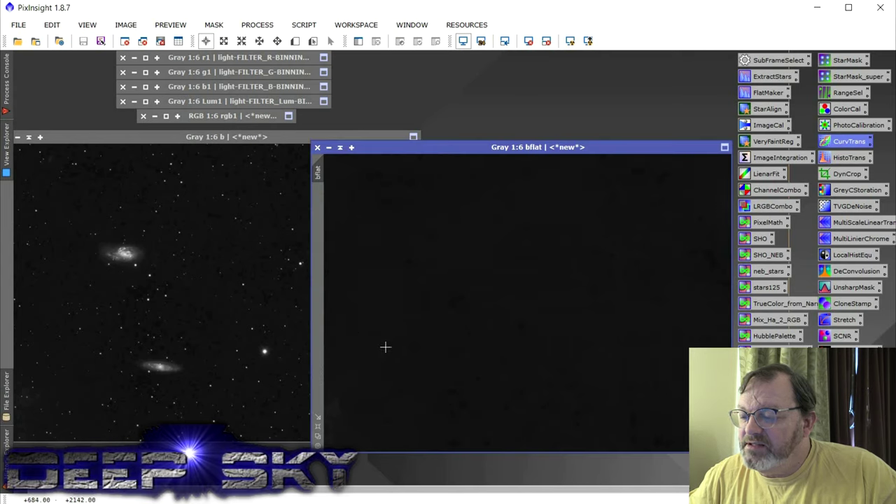
scroll(530, 340, up, 4)
scroll(129, 318, up, 3)
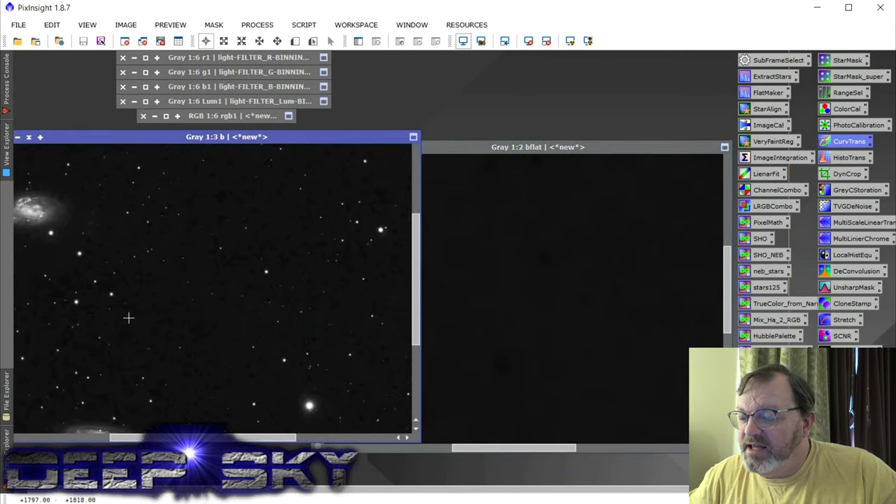
scroll(129, 318, up, 1)
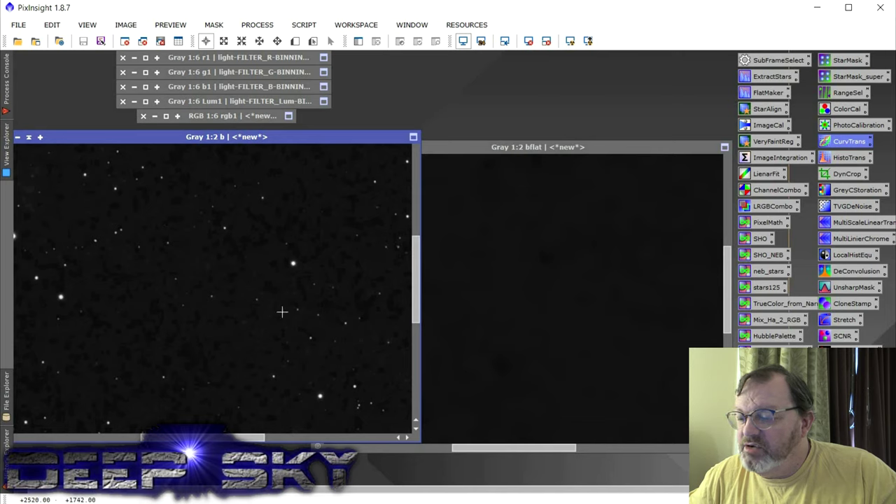
scroll(282, 312, down, 4)
scroll(612, 314, down, 4)
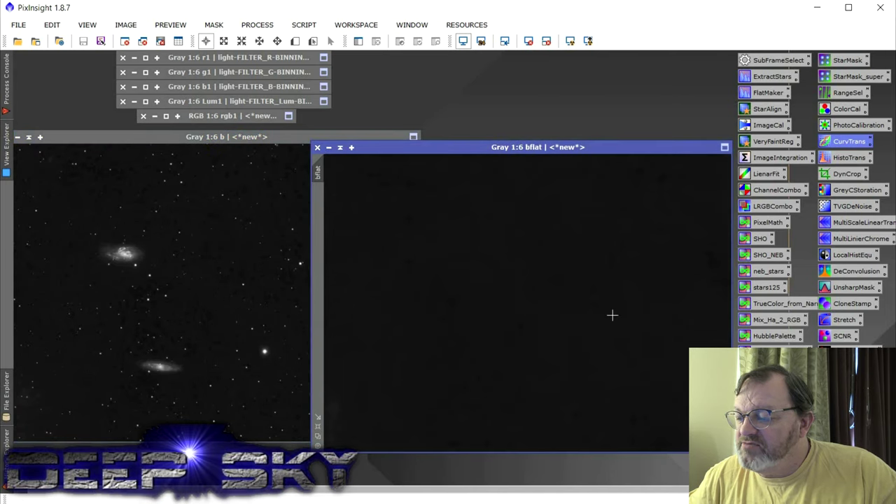
Shade the bflat window and reposition the b image window on the right.
click(346, 149)
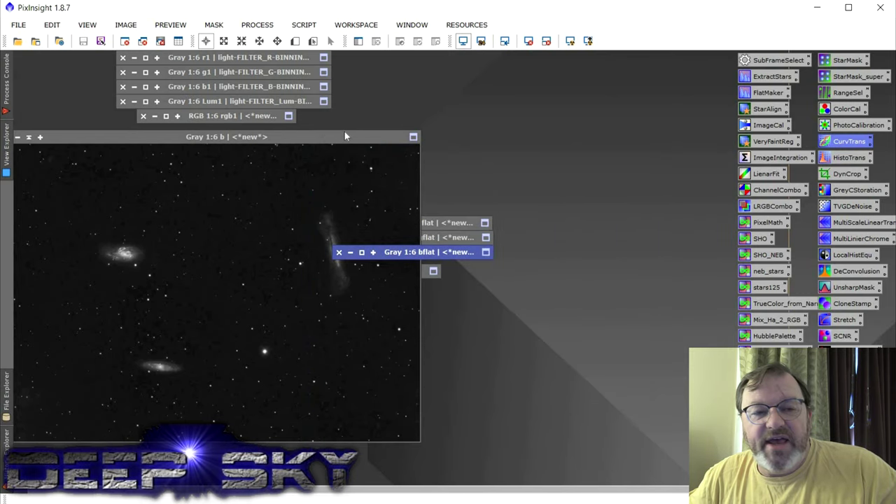
drag(345, 132, 359, 106)
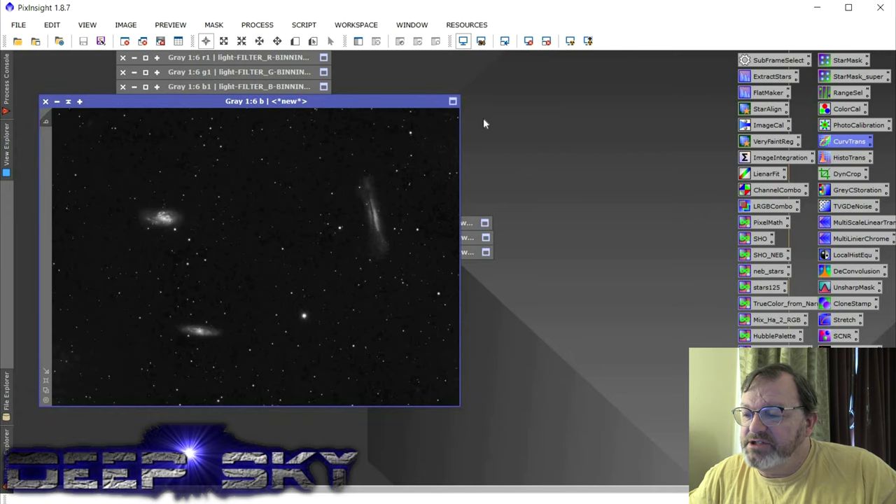
drag(439, 104, 606, 117)
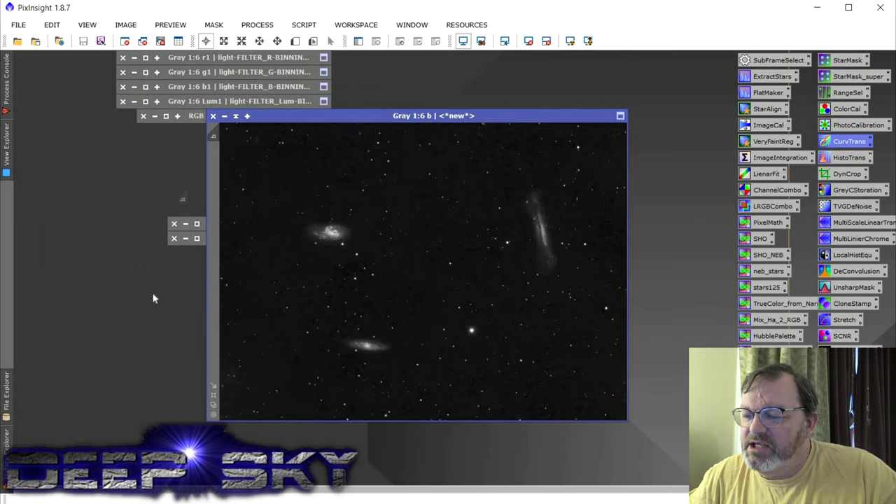
click(131, 285)
Duplicate b as b_clone, apply the star-removal process to it, and open CloneStamp.
drag(130, 285, 130, 285)
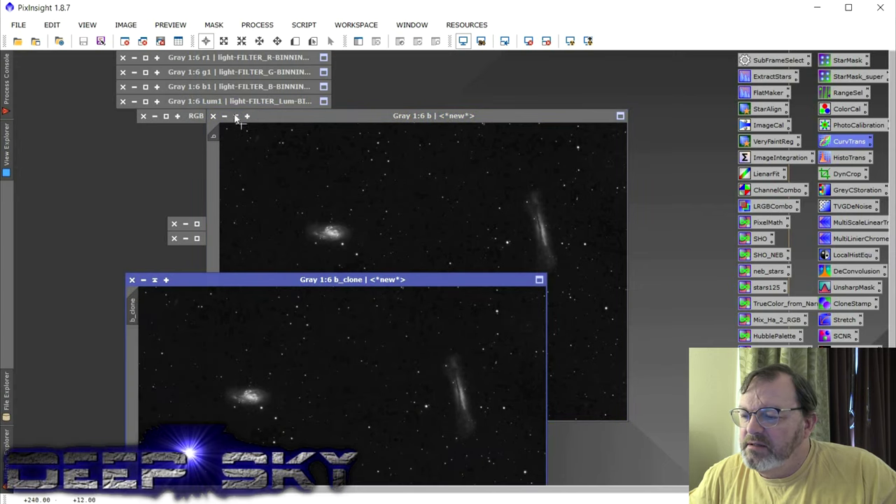
drag(420, 279, 441, 108)
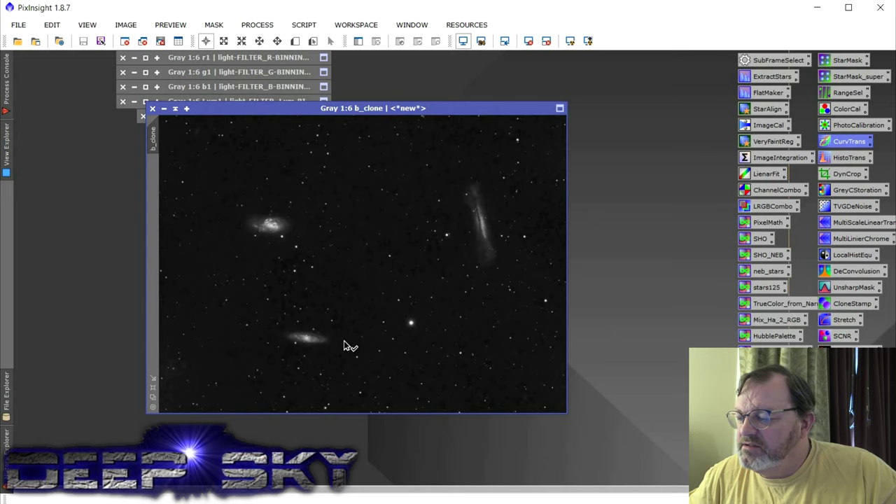
drag(844, 352, 355, 337)
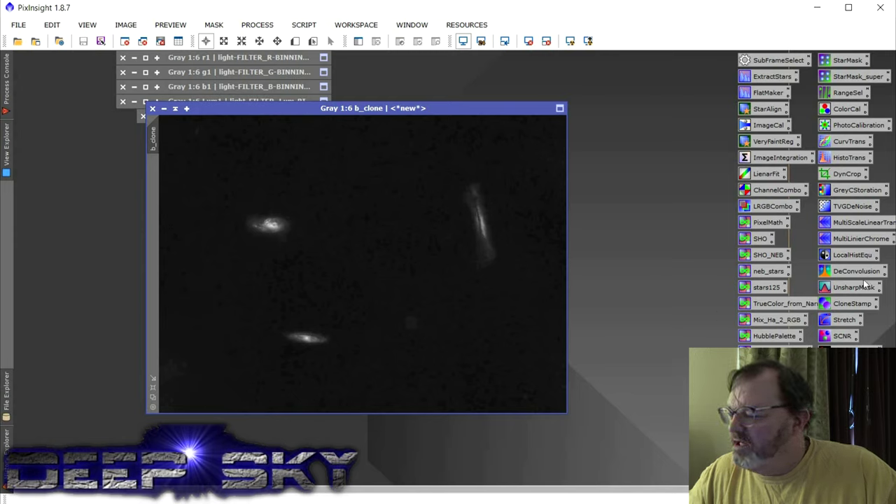
double_click(875, 309)
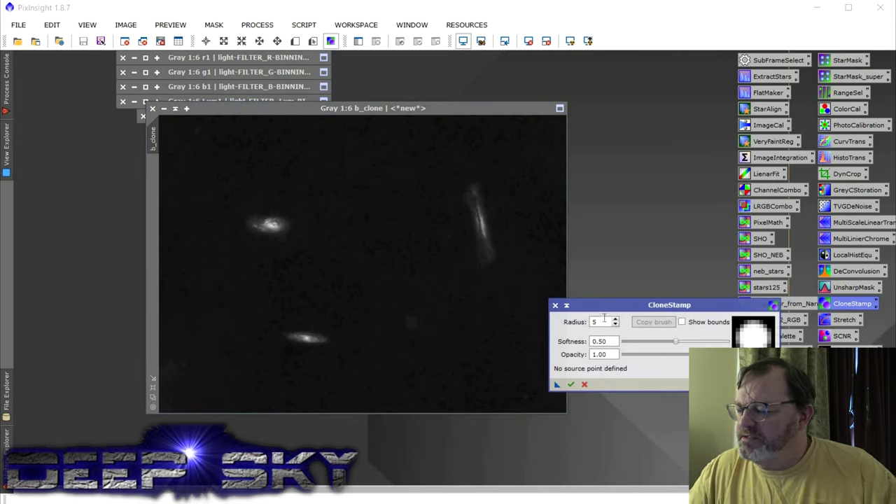
Set the CloneStamp radius to 155 and paint sky over the upper-left and lower galaxies.
double_click(600, 322)
text(155)
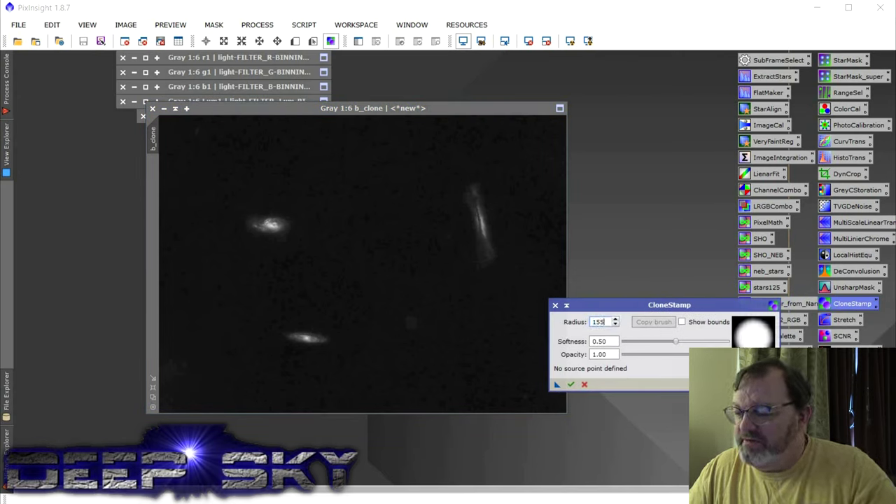
ctrl+click(321, 257)
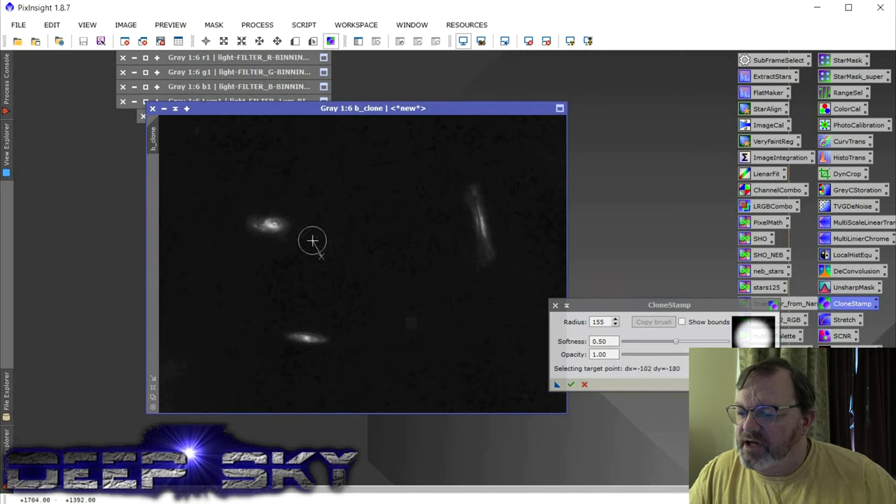
click(289, 233)
mouse_move(289, 232)
mouse_down()
mouse_move(257, 226)
mouse_move(269, 222)
mouse_move(287, 224)
mouse_move(292, 236)
mouse_move(264, 238)
mouse_move(256, 222)
mouse_move(255, 241)
mouse_up()
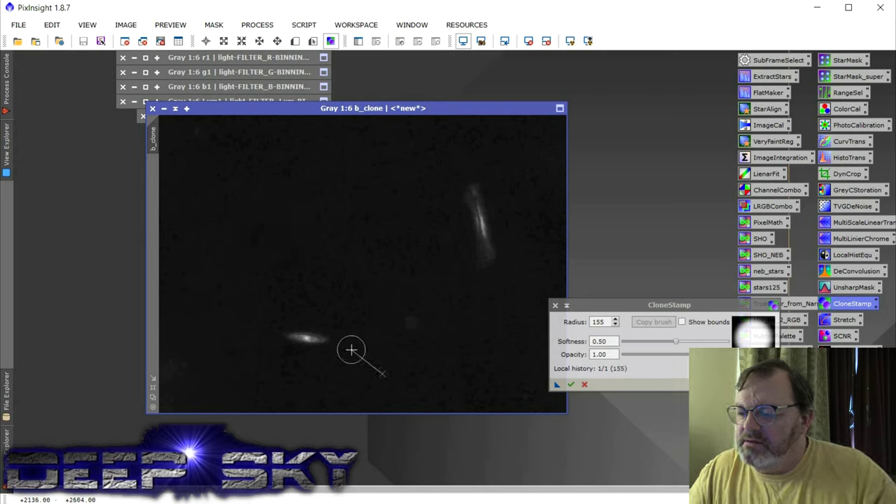
ctrl+click(341, 307)
mouse_move(330, 334)
mouse_down()
mouse_move(285, 334)
mouse_move(327, 334)
mouse_up()
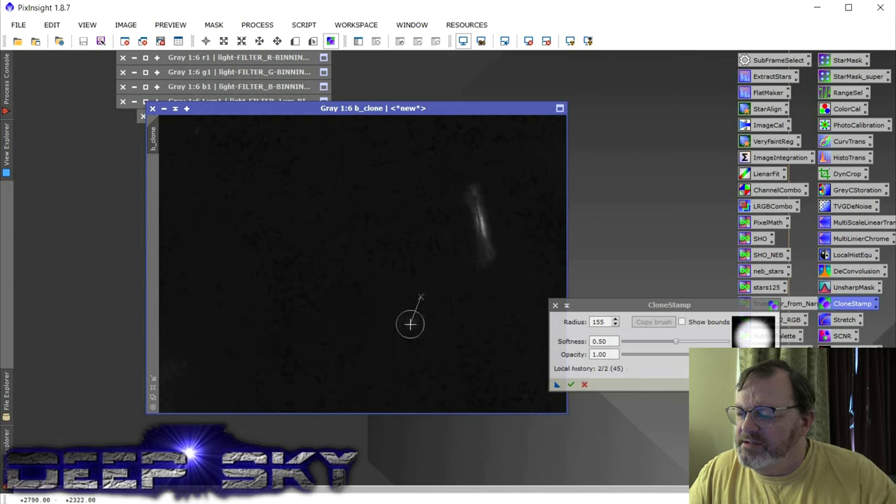
Clone sky over the tall edge-on galaxy and remaining bright spots, then commit the edits.
key(ctrl)
ctrl+click(447, 286)
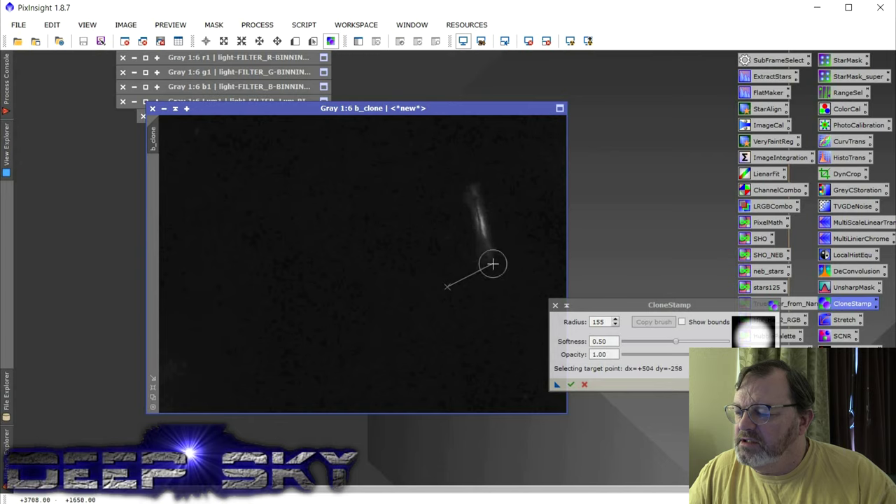
mouse_move(492, 262)
mouse_down()
mouse_move(448, 232)
mouse_move(448, 196)
mouse_move(470, 238)
mouse_move(483, 238)
mouse_move(464, 205)
mouse_move(468, 187)
mouse_move(488, 217)
mouse_move(470, 230)
mouse_up()
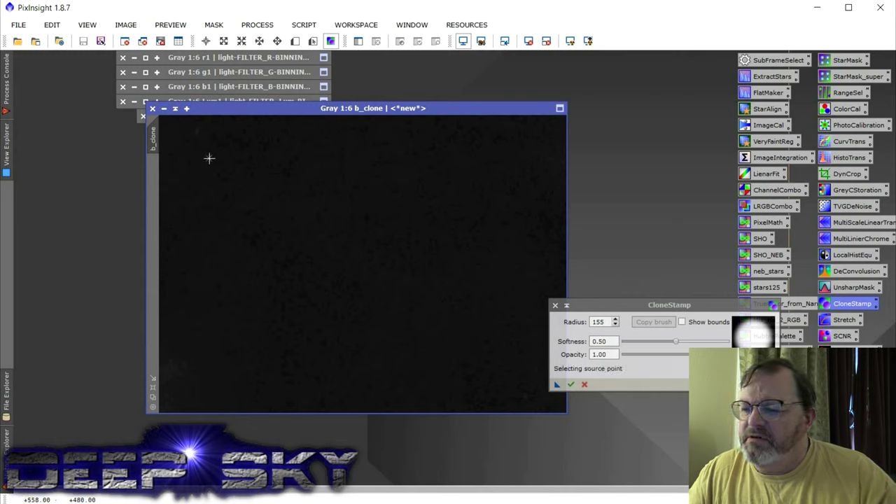
ctrl+click(235, 160)
ctrl+click(470, 356)
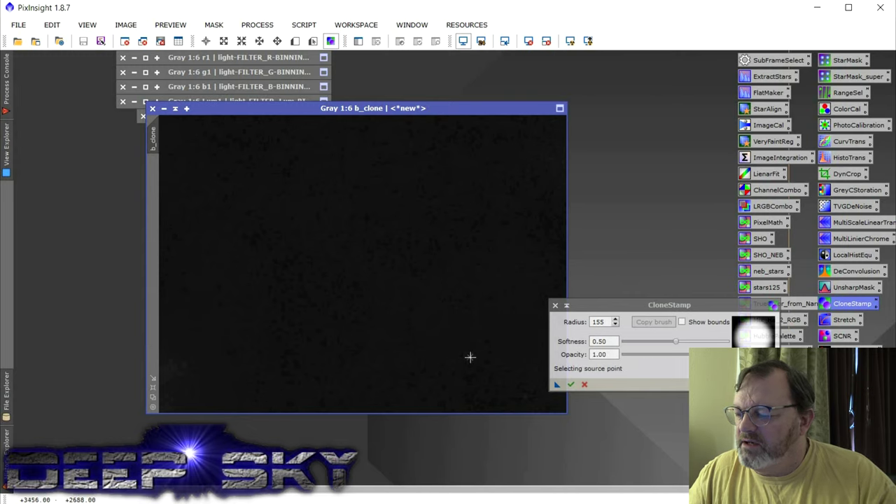
click(529, 393)
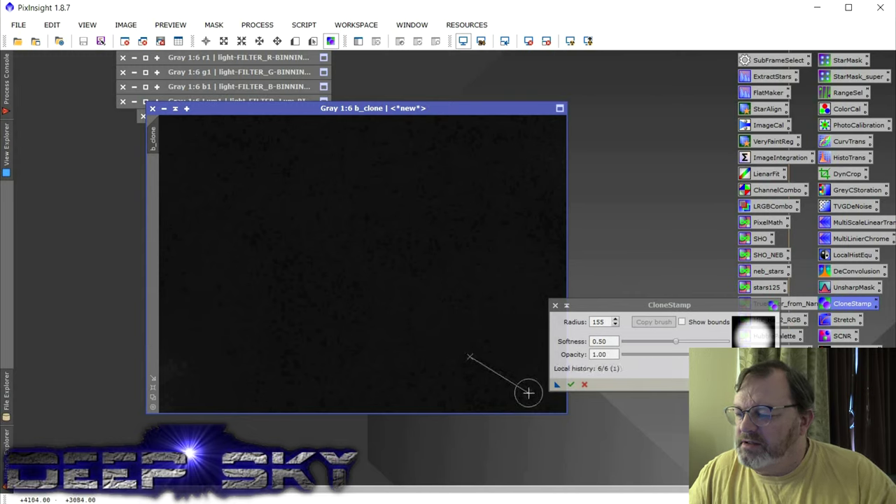
ctrl+click(376, 285)
click(384, 303)
click(571, 384)
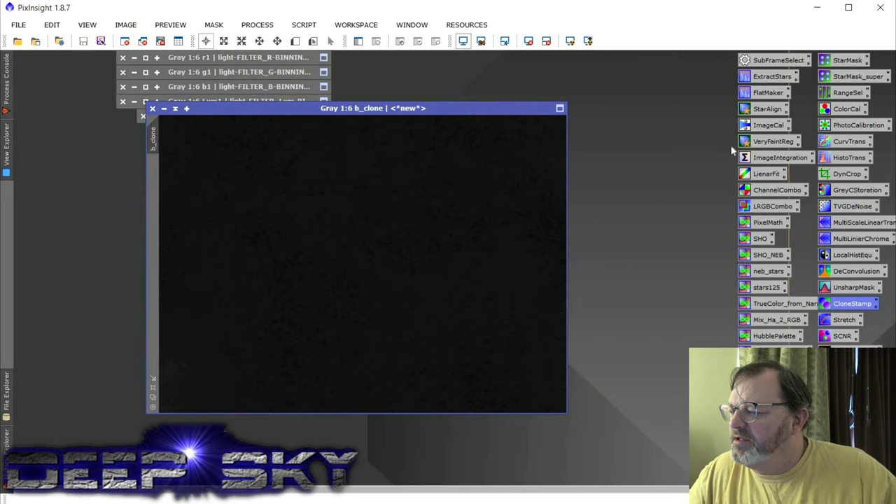
Check the MultiscaleMedianTransform settings, then apply the FlatMaker process icon to b_clone.
right_click(770, 93)
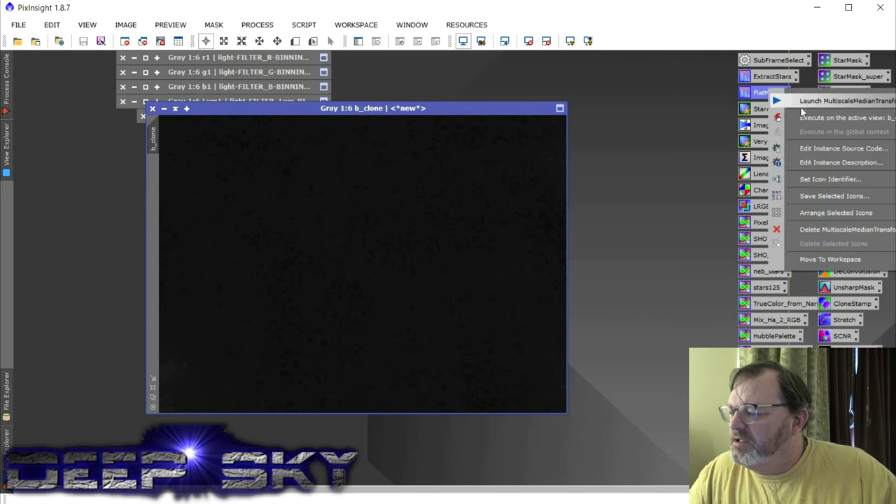
click(809, 102)
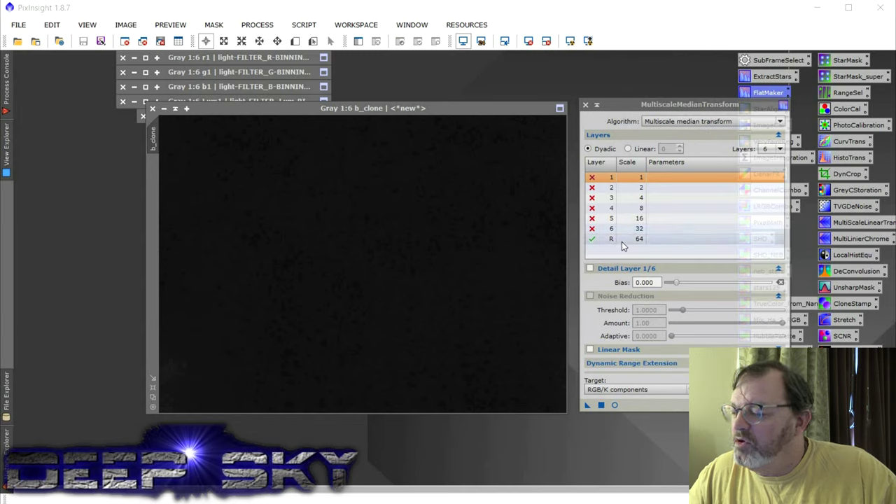
click(596, 105)
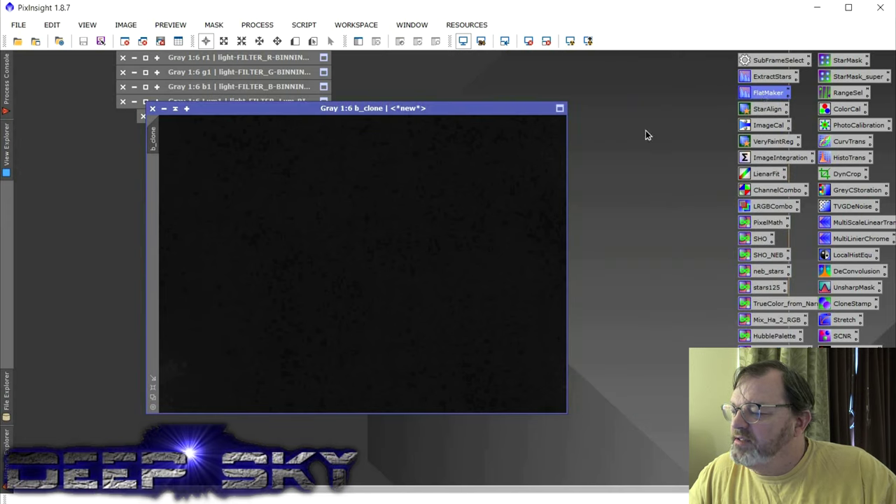
drag(756, 92, 486, 185)
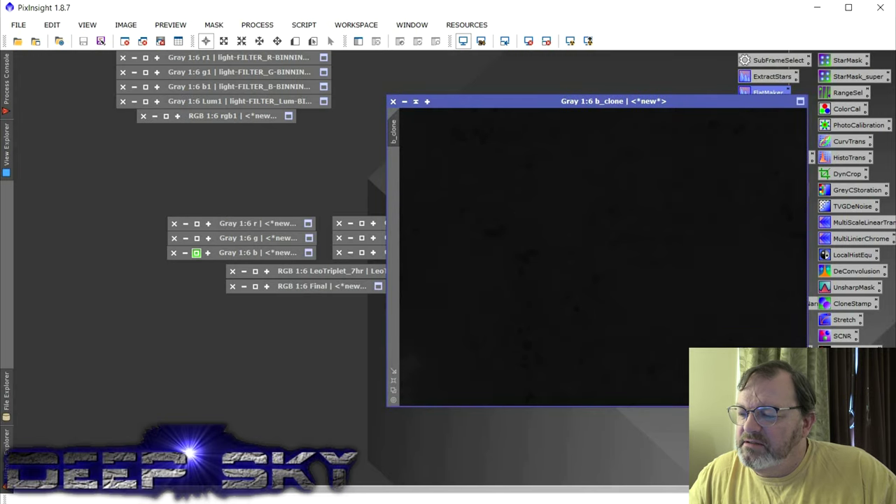
Glance at the b image, then close b_clone, discarding its unsaved changes.
click(196, 253)
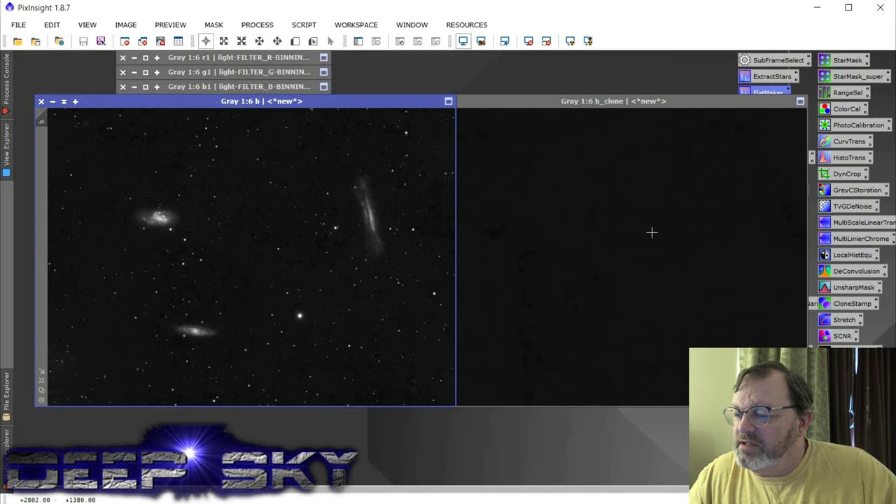
click(63, 104)
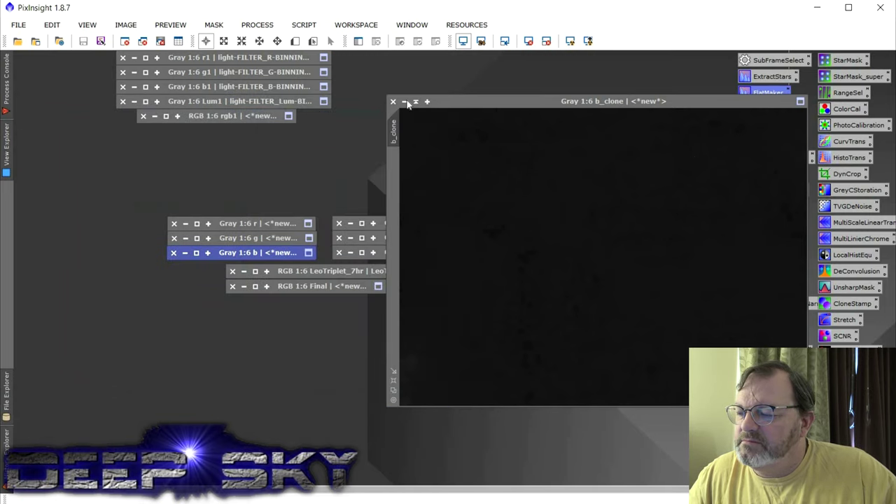
click(416, 101)
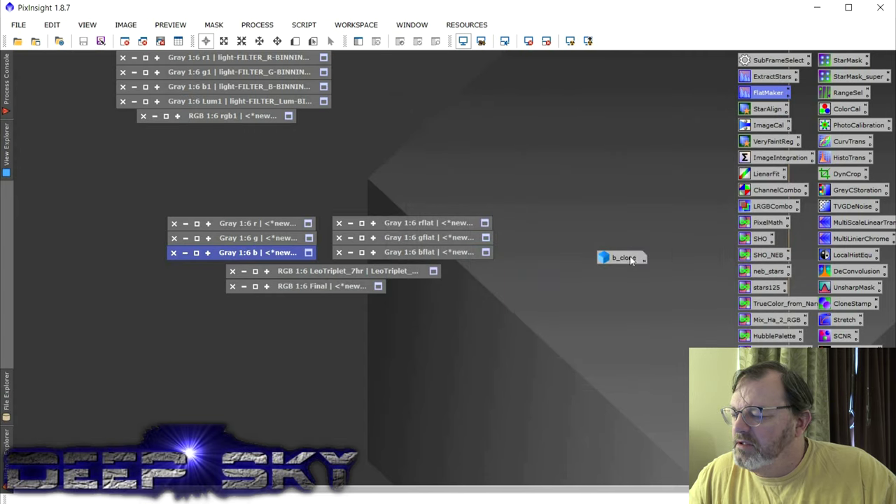
double_click(632, 260)
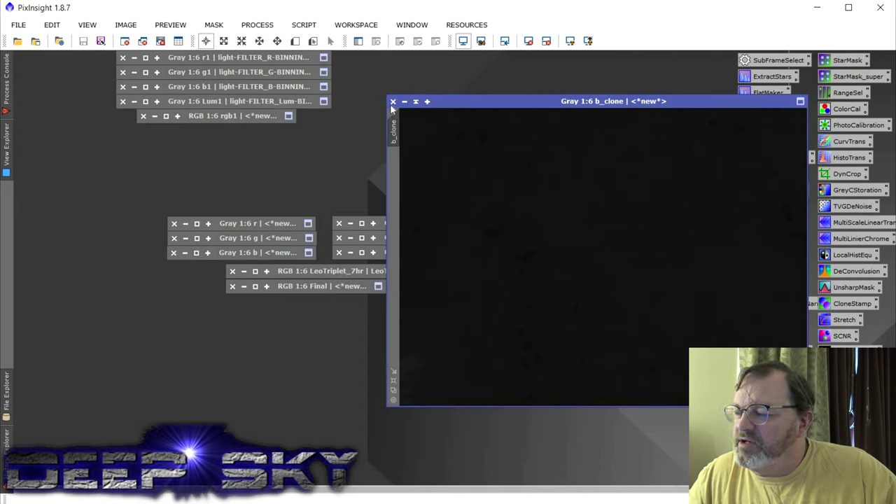
click(394, 102)
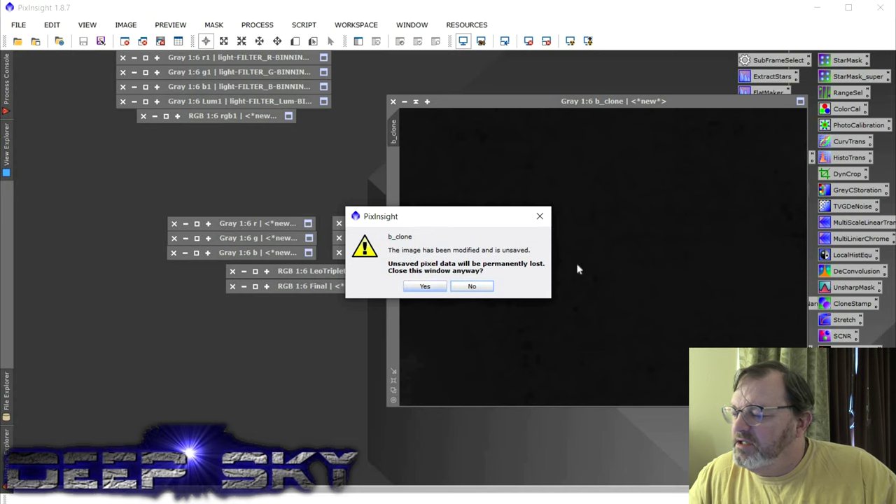
click(425, 286)
right_click(768, 222)
Apply PixelMath with r*mean(rflat)/rflat, g*mean(gflat)/gflat, b*mean(bflat)/bflat to create Image20.
key(Escape)
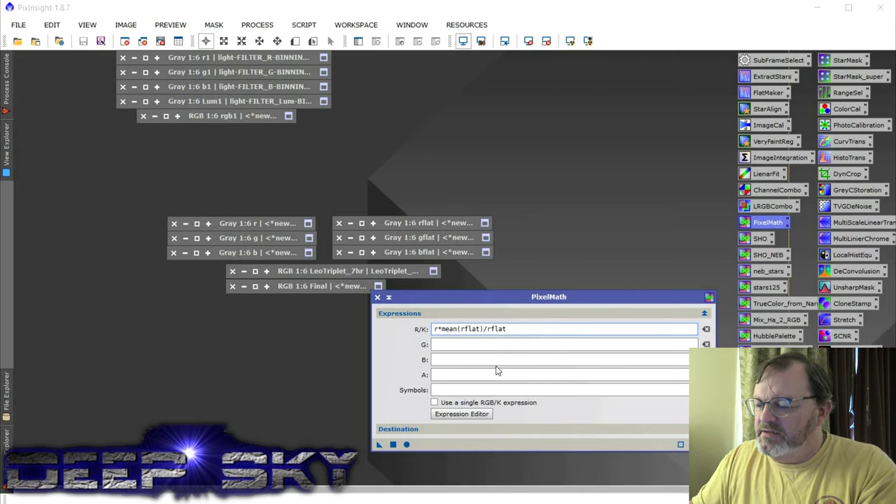
click(500, 347)
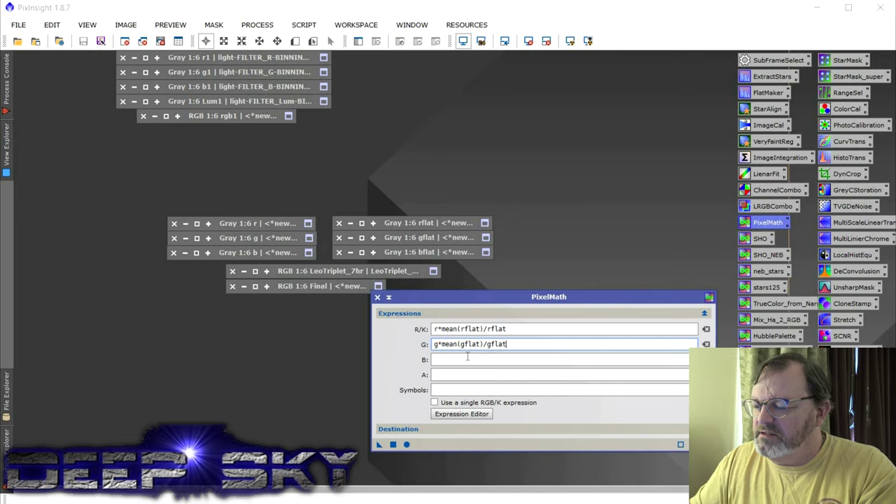
click(468, 358)
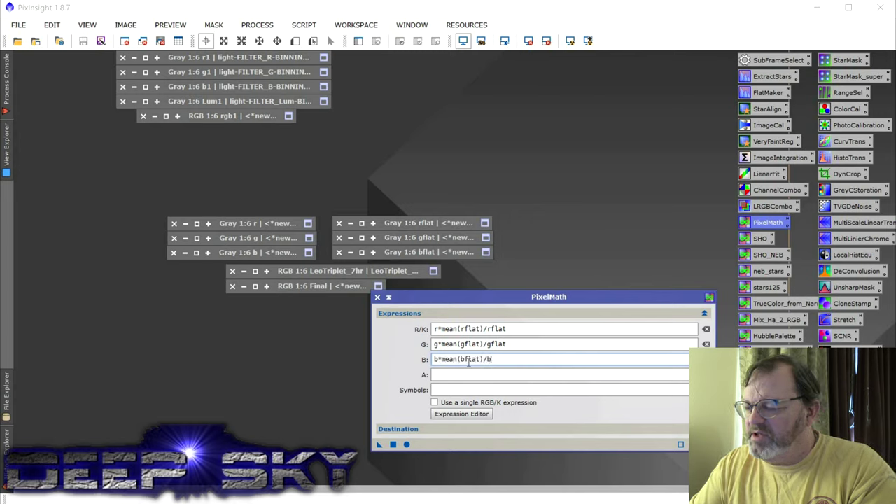
click(516, 328)
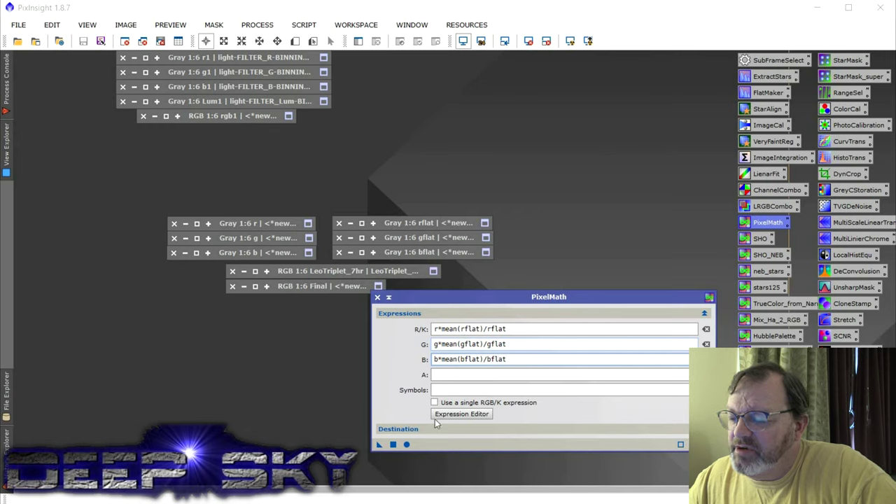
click(393, 444)
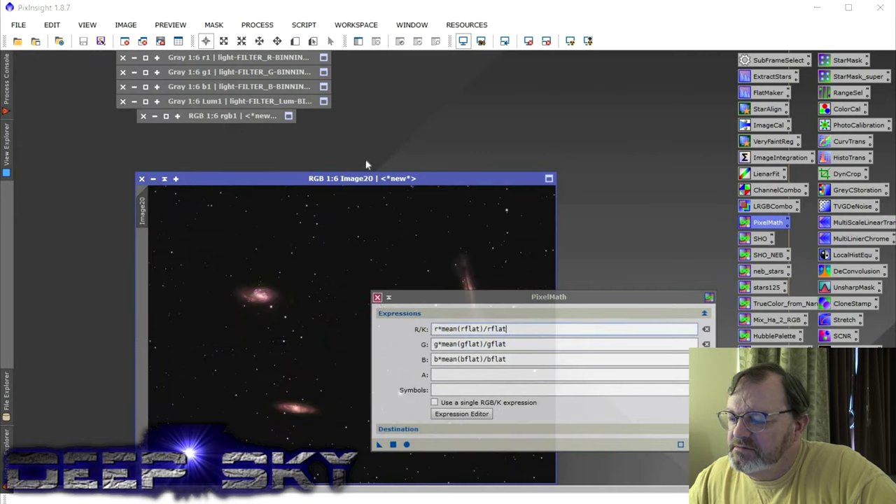
Close PixelMath, compare Image20 beside LeoTriplet_7hr with zooming, then iconize Image20.
click(376, 297)
drag(378, 178, 577, 151)
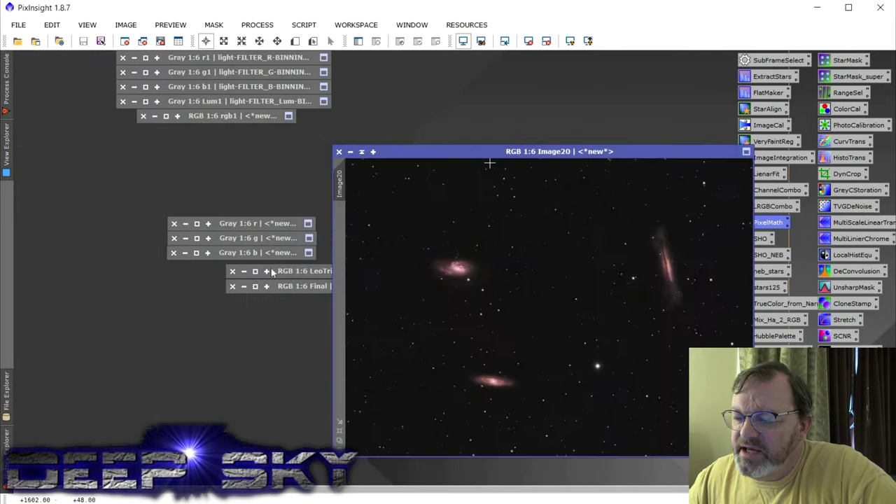
click(255, 271)
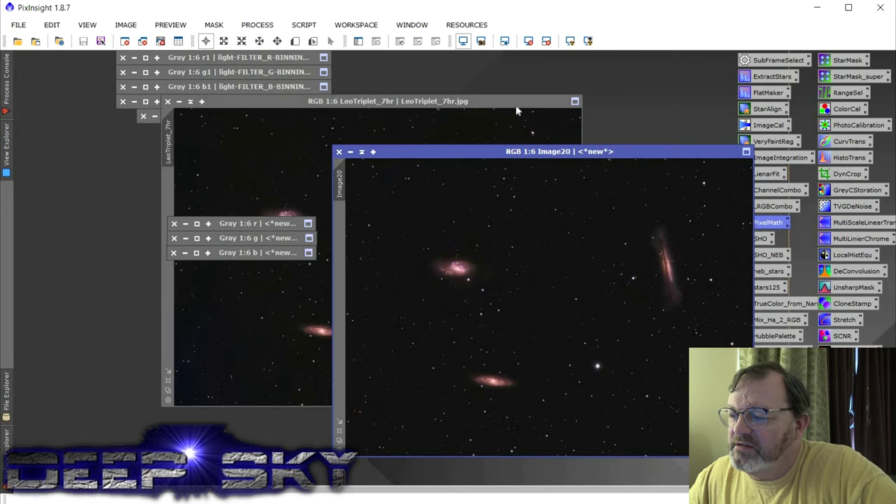
click(431, 127)
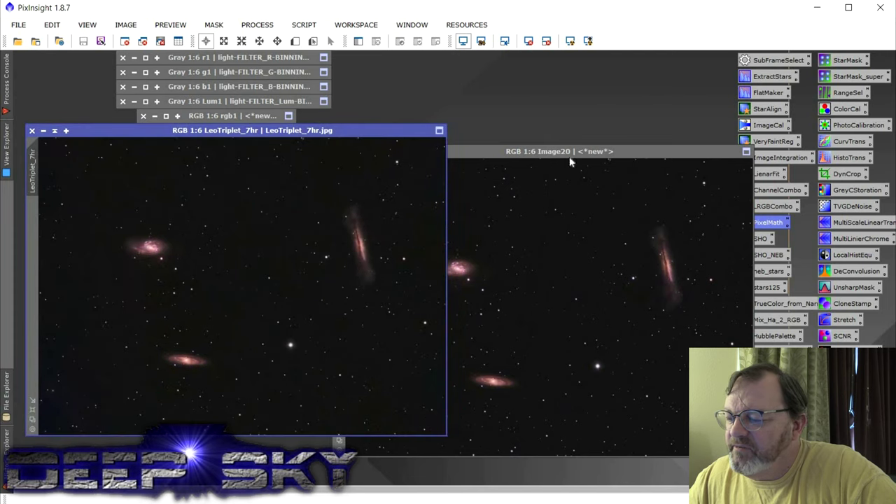
drag(572, 152, 573, 131)
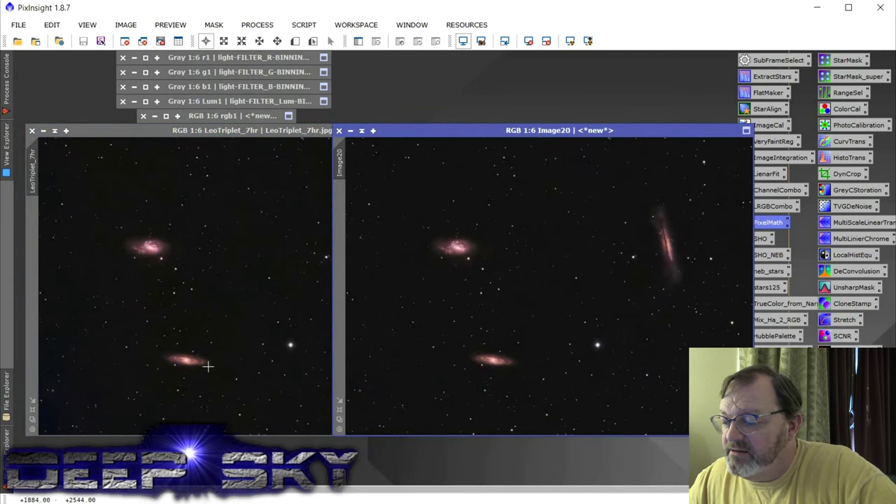
scroll(620, 316, up, 1)
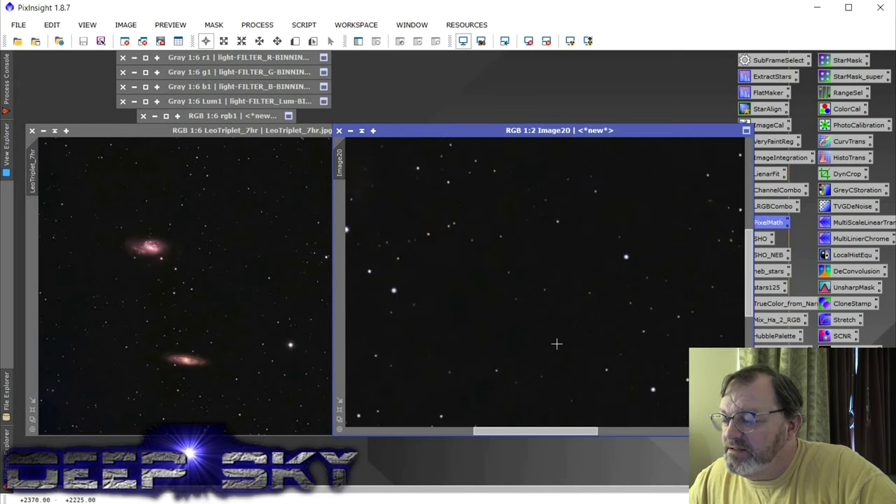
scroll(559, 343, down, 1)
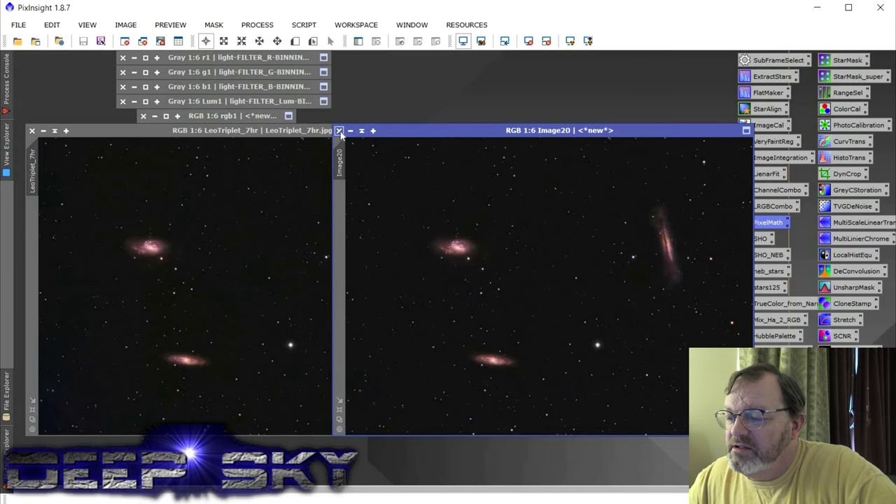
click(350, 130)
Iconize LeoTriplet_7hr, open the Final image, move it into open space and zoom in.
click(54, 131)
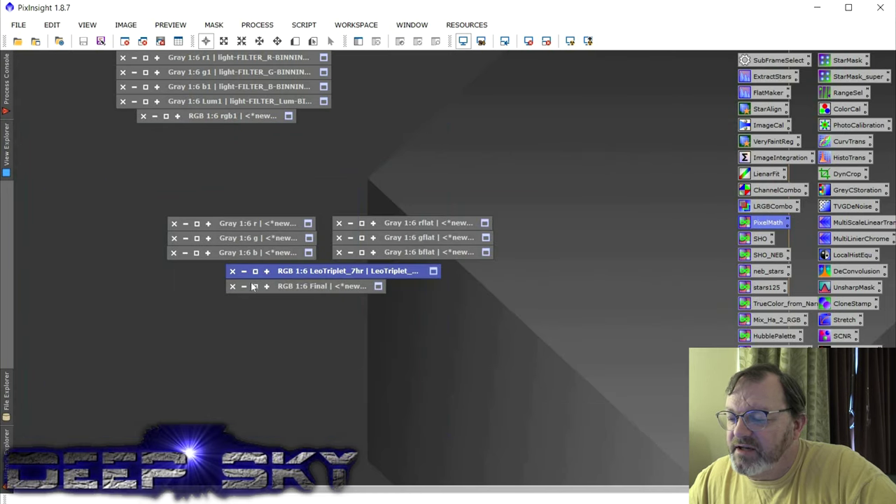
click(255, 287)
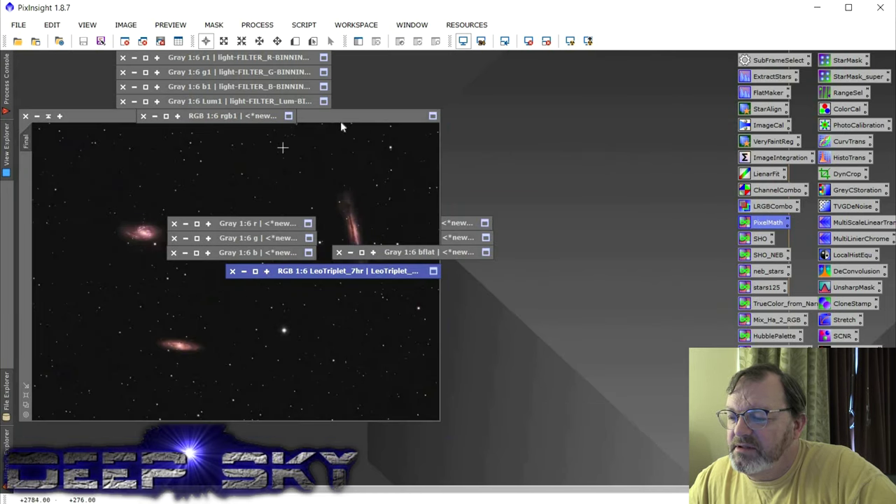
drag(357, 121, 484, 128)
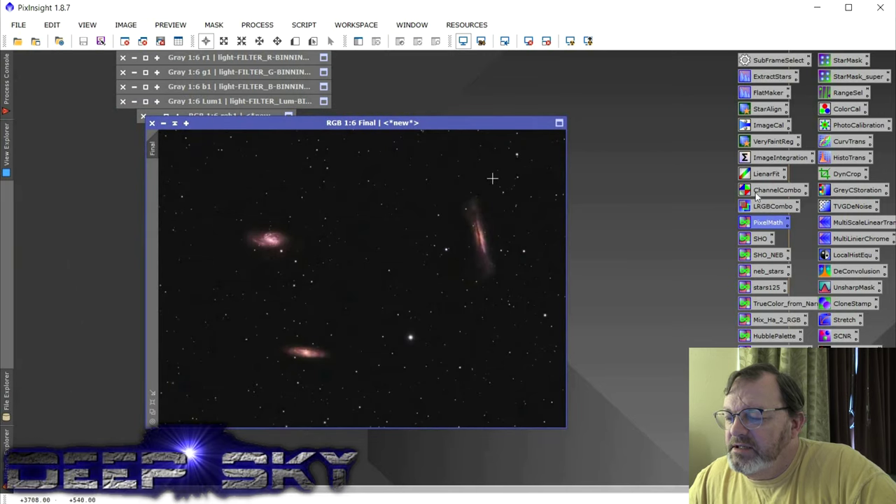
scroll(411, 294, up, 1)
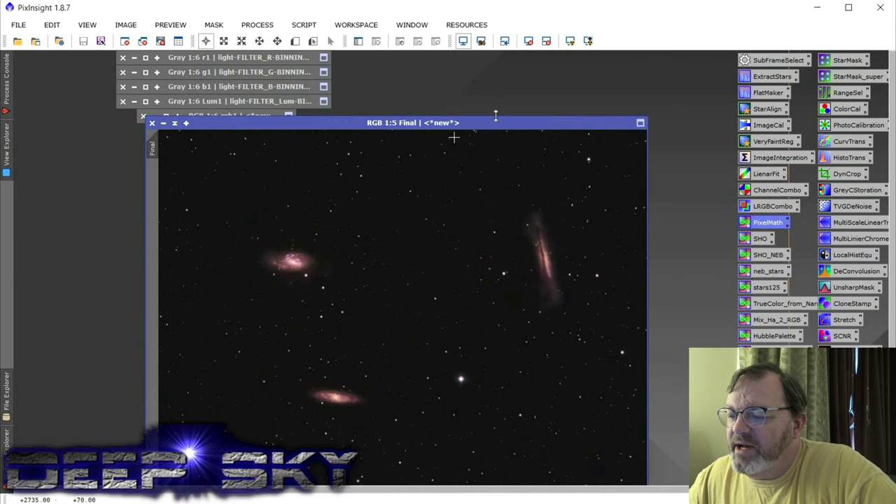
drag(499, 116, 475, 71)
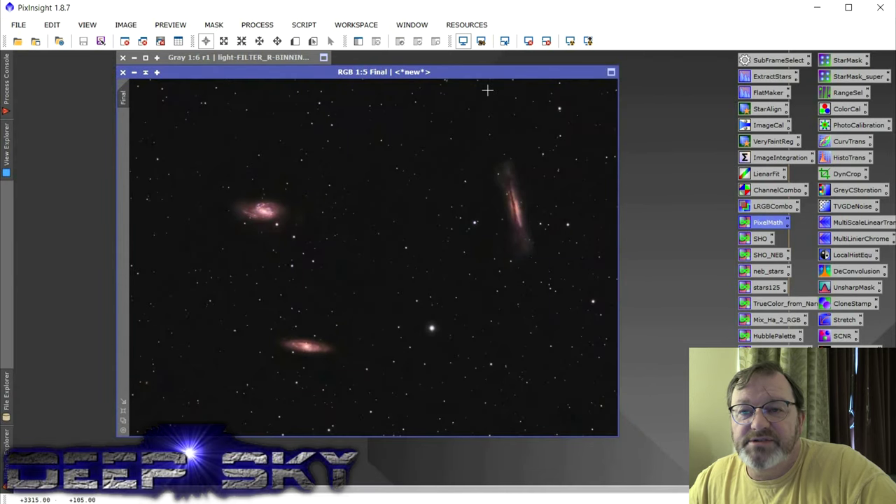